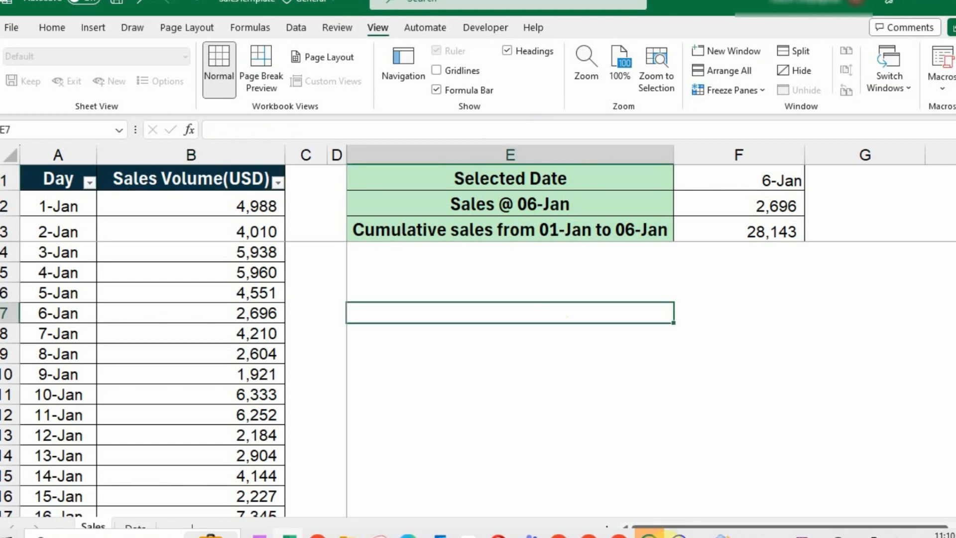
Change the F1 date through 9-Jan to 12-Jan, giving 2,184 daily and 51,647 cumulative sales
{"action": "left_click", "coordinate": [777, 182]}
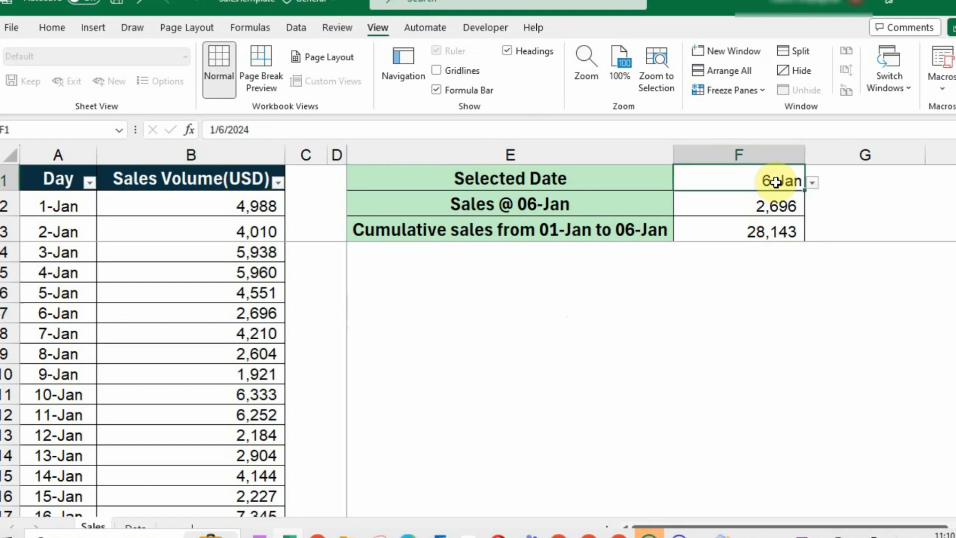
{"action": "left_click", "coordinate": [812, 186]}
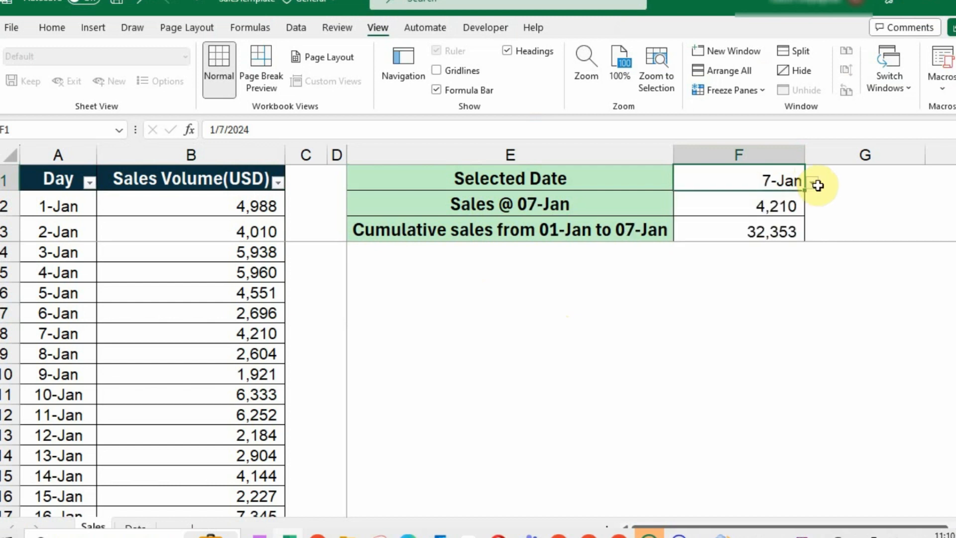
{"action": "left_click", "coordinate": [817, 184]}
{"action": "left_click", "coordinate": [778, 300]}
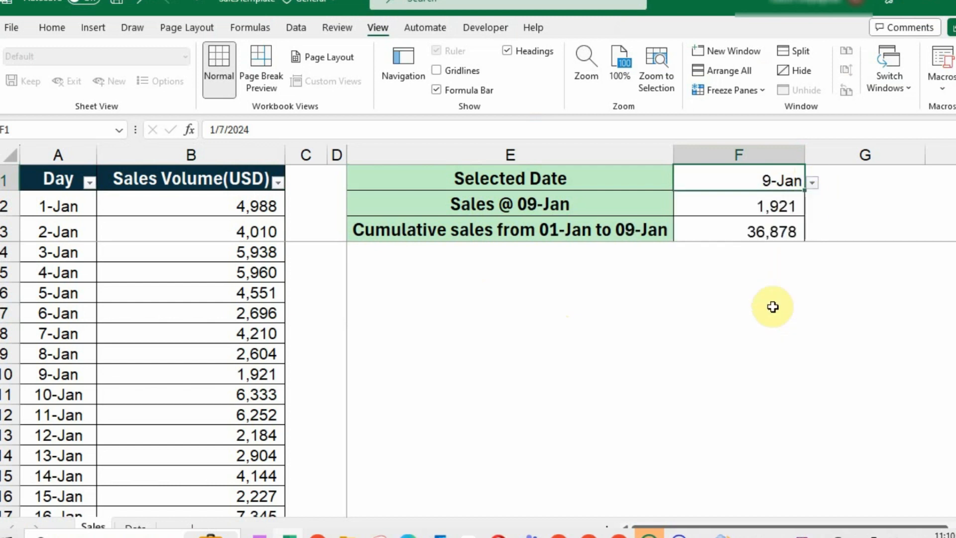
{"action": "left_click", "coordinate": [813, 186]}
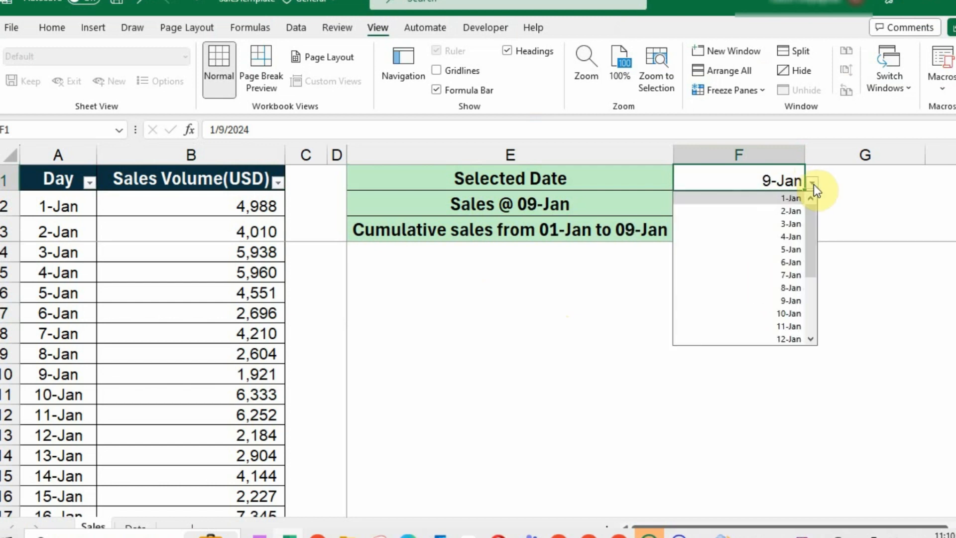
{"action": "left_click", "coordinate": [785, 339]}
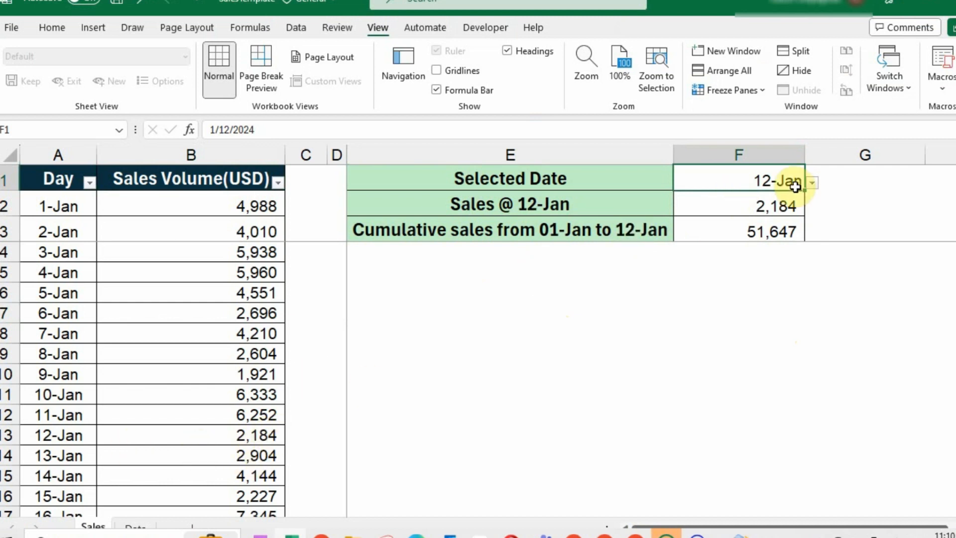
{"action": "left_click", "coordinate": [239, 180]}
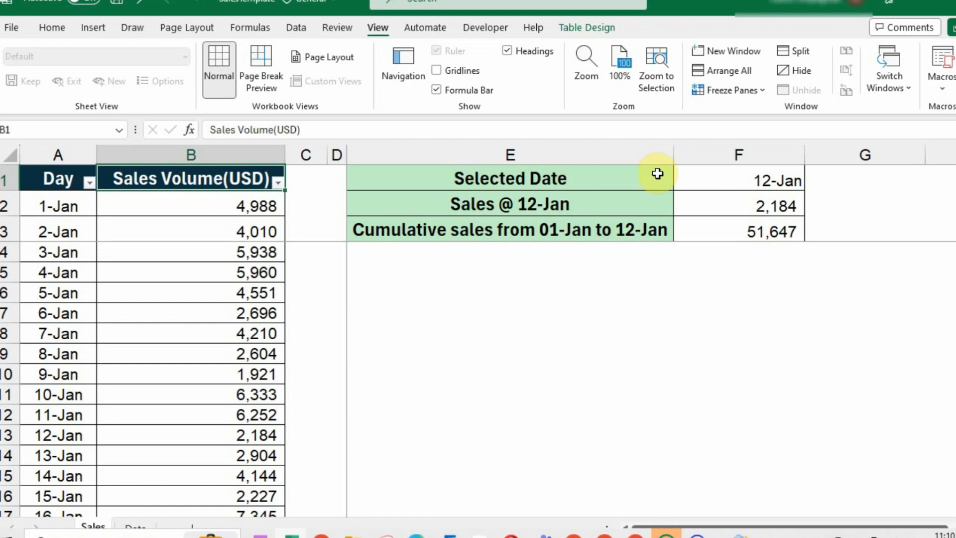
Set the F1 selected date back to 6-Jan, showing sales of 2,696 and cumulative 28,143
{"action": "left_click", "coordinate": [779, 187]}
{"action": "left_click", "coordinate": [812, 185]}
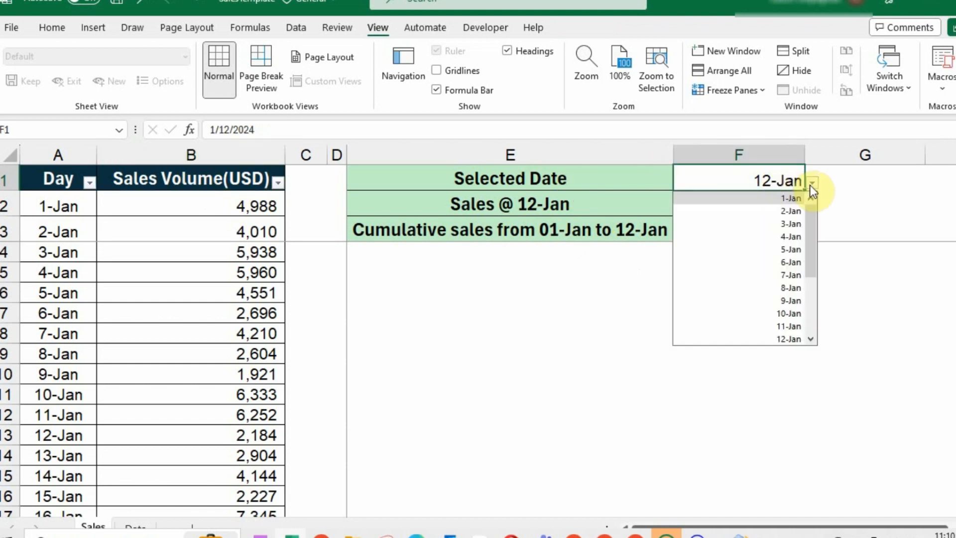
{"action": "left_click", "coordinate": [795, 265]}
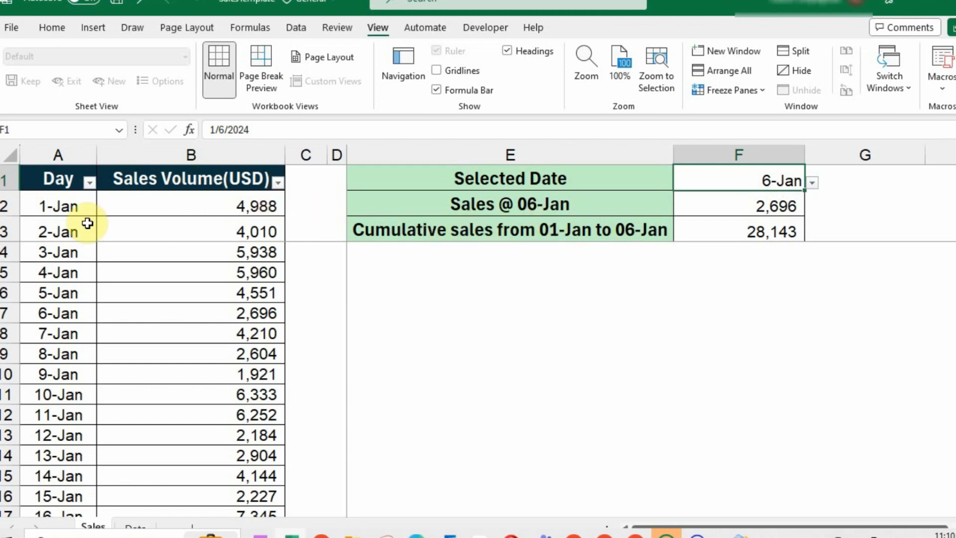
{"action": "left_click_drag", "start_coordinate": [85, 209], "coordinate": [75, 294]}
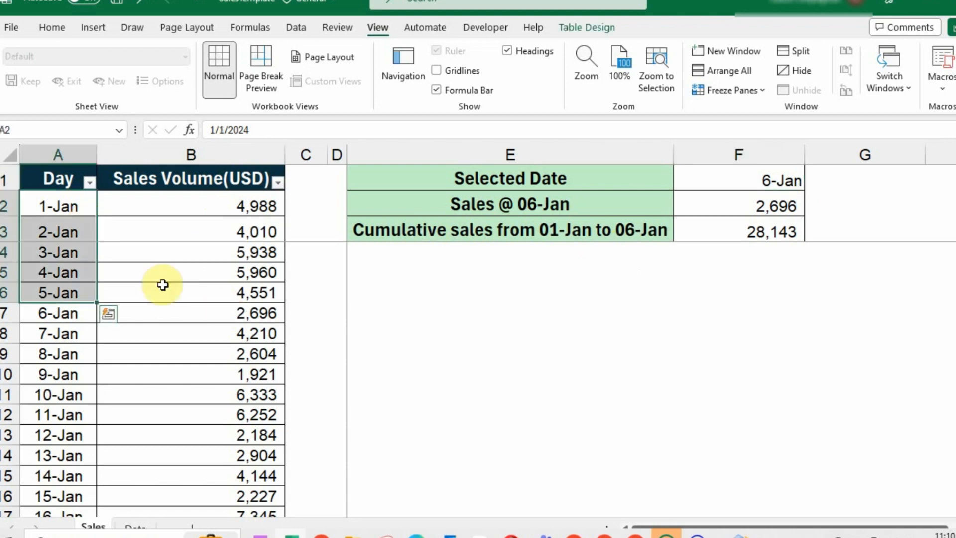
{"action": "left_click", "coordinate": [320, 272]}
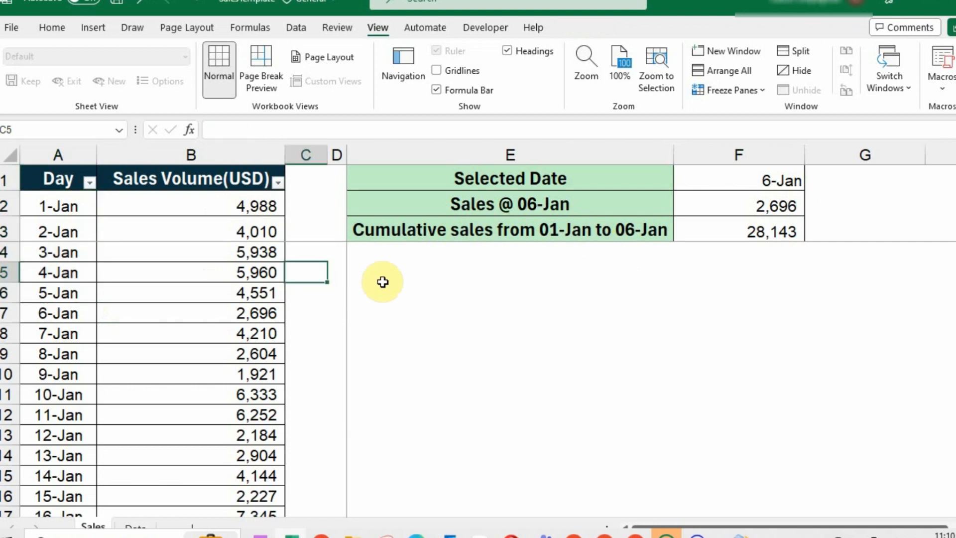
{"action": "left_click", "coordinate": [785, 182]}
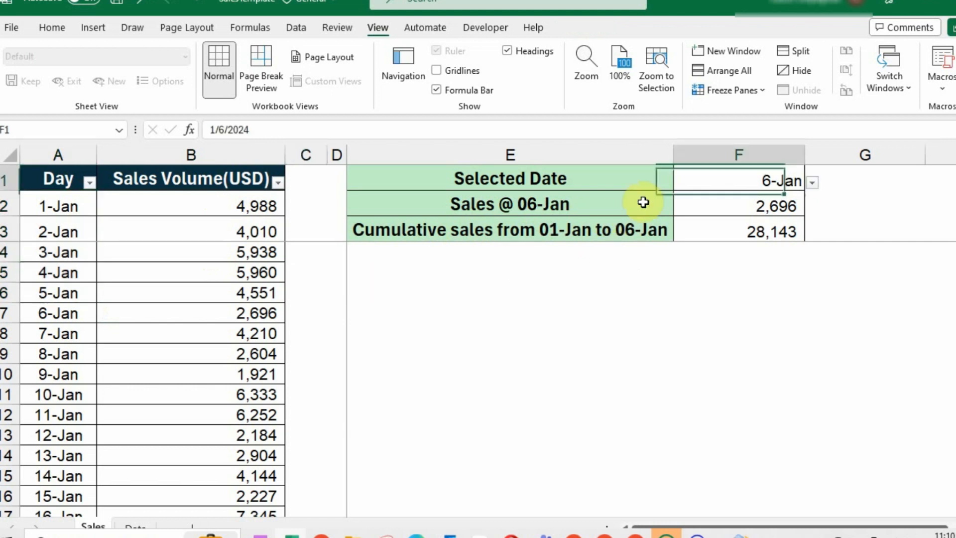
{"action": "left_click", "coordinate": [810, 184]}
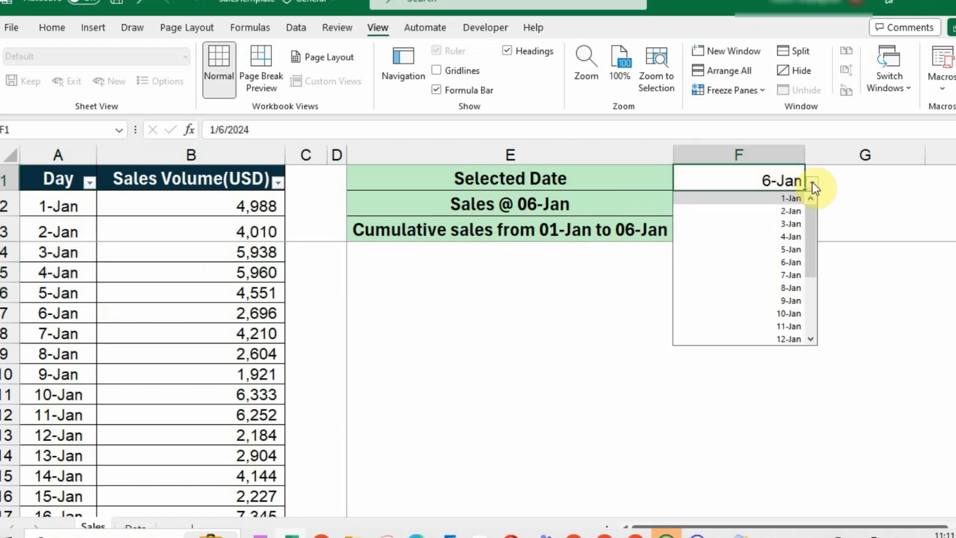
{"action": "left_click", "coordinate": [793, 263]}
On the Home tab, select the 1-Jan to 6-Jan sales figures for fill colouring
{"action": "left_click_drag", "start_coordinate": [477, 202], "coordinate": [698, 202]}
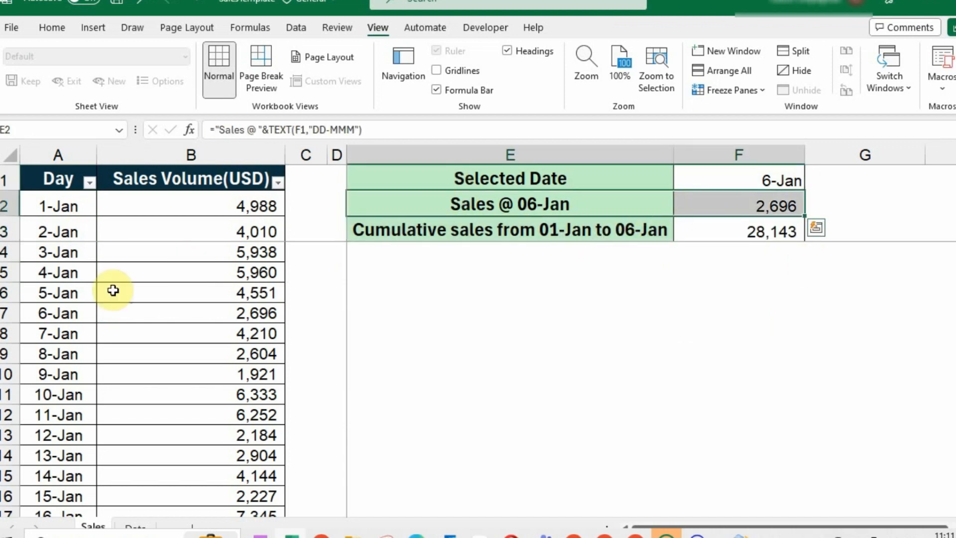
{"action": "left_click_drag", "start_coordinate": [46, 309], "coordinate": [235, 309]}
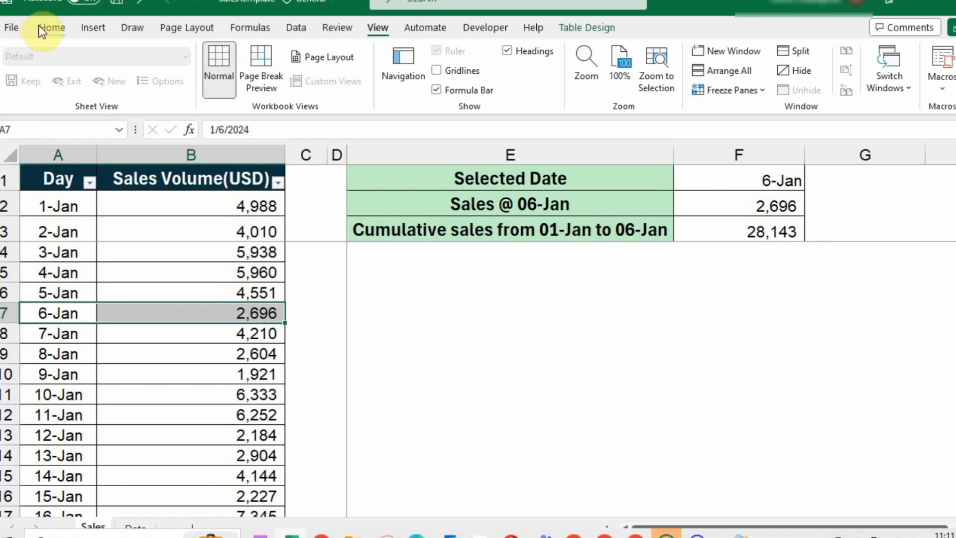
{"action": "left_click", "coordinate": [64, 29]}
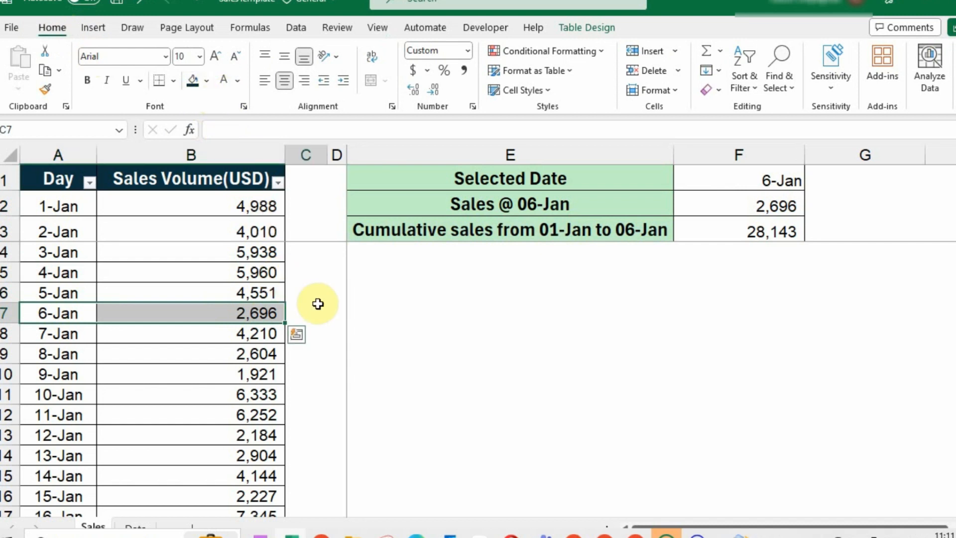
{"action": "left_click_drag", "start_coordinate": [266, 204], "coordinate": [239, 310]}
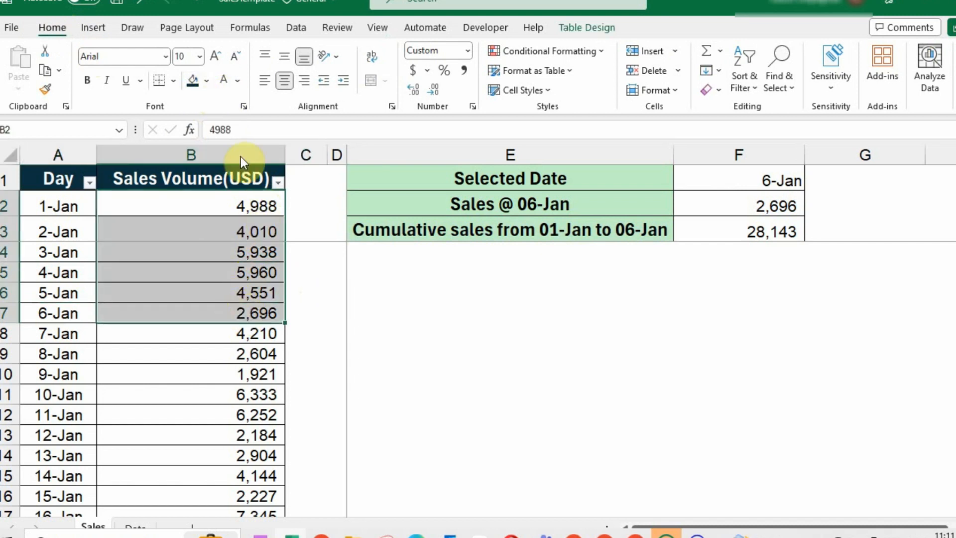
Open the fill colour choices and browse the F1 date list, keeping 6-Jan
{"action": "left_click", "coordinate": [206, 82]}
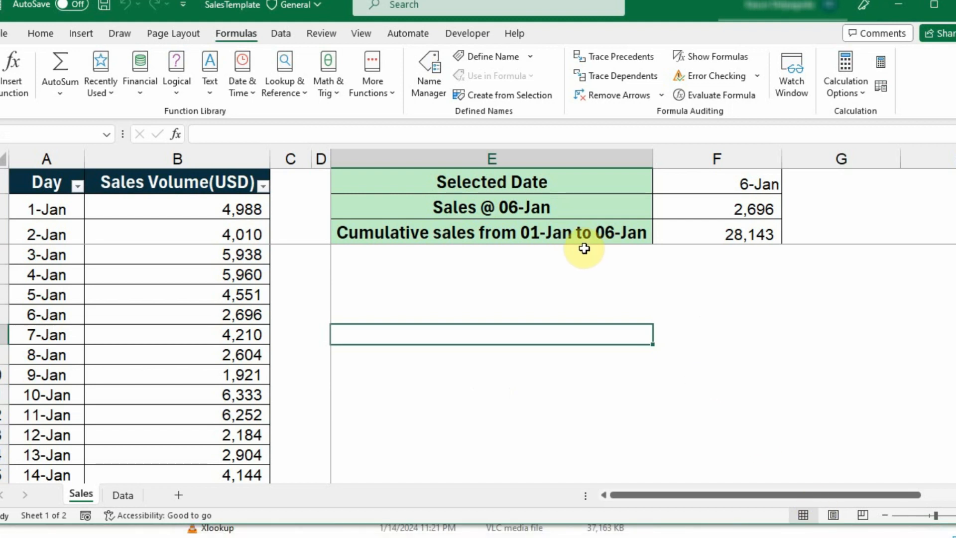
{"action": "left_click", "coordinate": [688, 180]}
{"action": "left_click", "coordinate": [789, 186]}
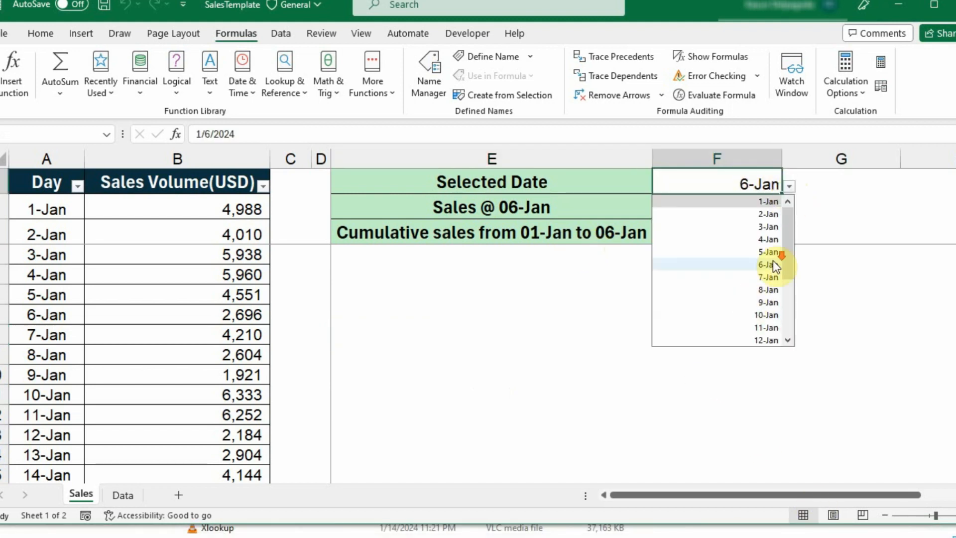
{"action": "scroll", "coordinate": [762, 271], "scroll_direction": "down", "scroll_amount": 3}
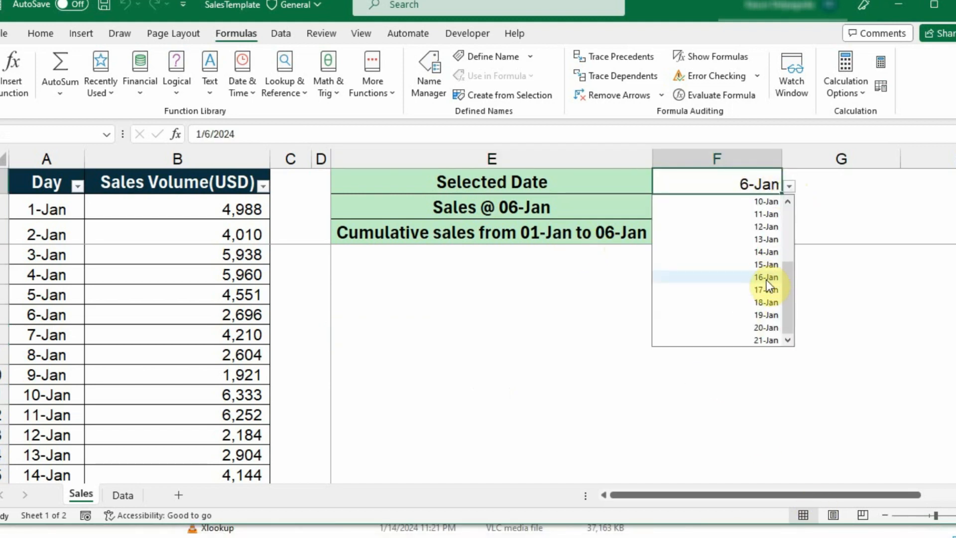
{"action": "left_click", "coordinate": [821, 206]}
Choose 9-Jan in F1, giving sales of 1,921 and cumulative 36,878
{"action": "left_click", "coordinate": [689, 187]}
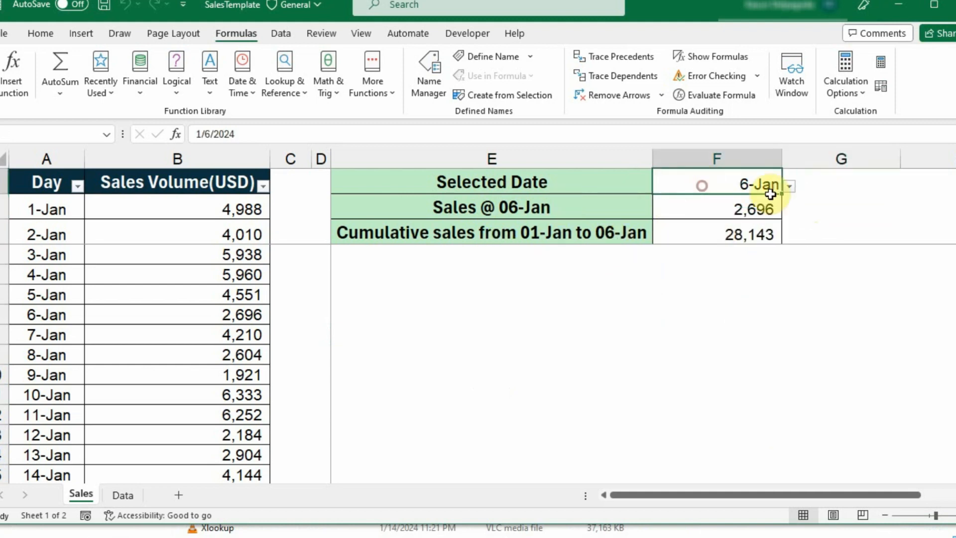
{"action": "left_click", "coordinate": [789, 186]}
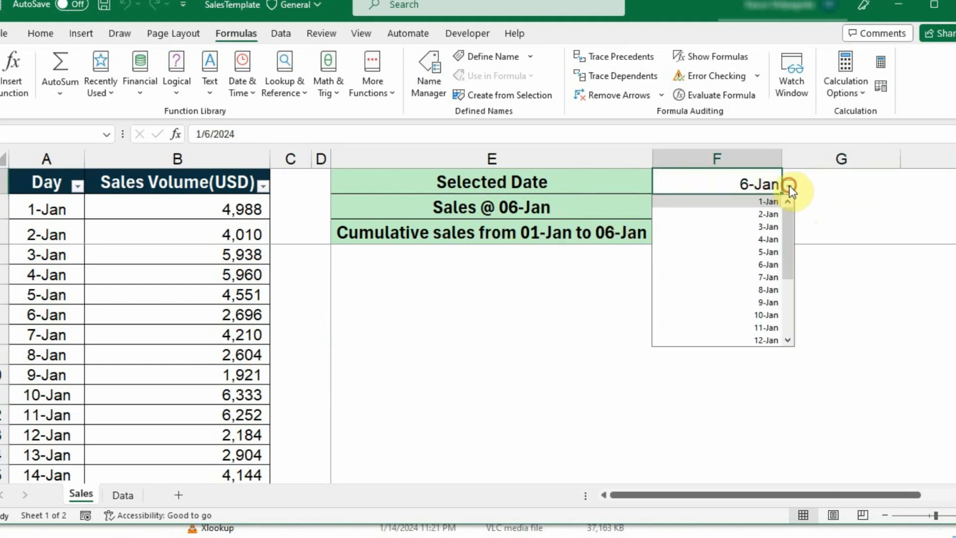
{"action": "left_click", "coordinate": [765, 303]}
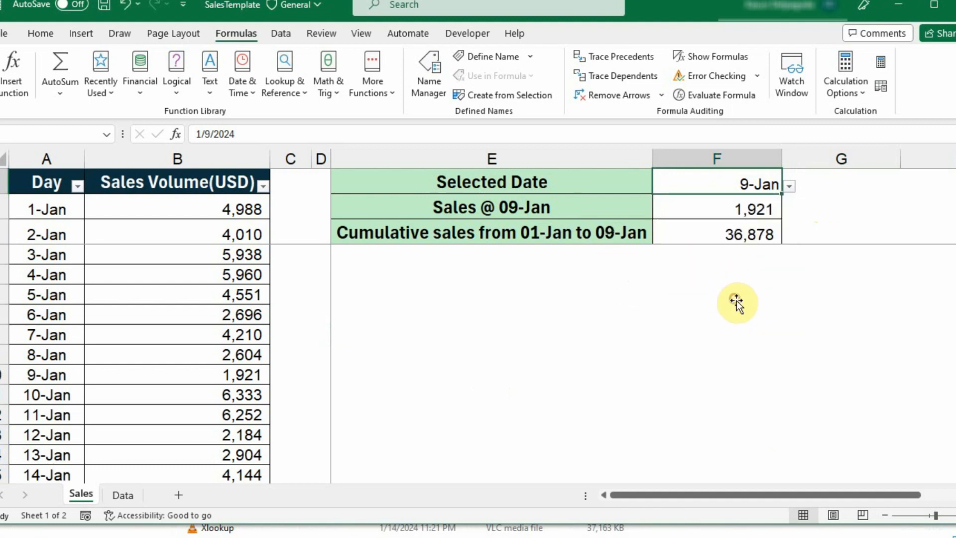
{"action": "left_click", "coordinate": [732, 295]}
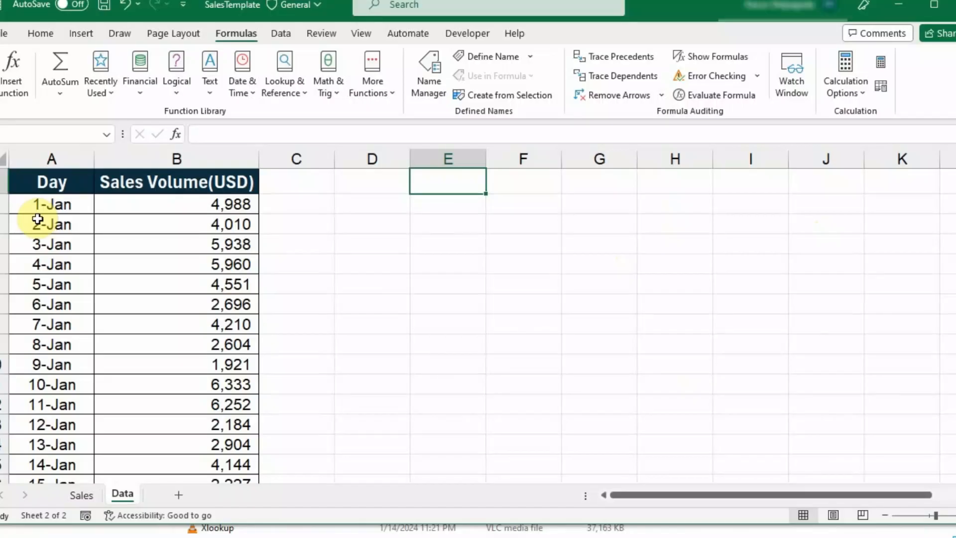
Convert the Data sheet's A1:B21 Day and sales list into a table with headers
{"action": "left_click", "coordinate": [62, 182]}
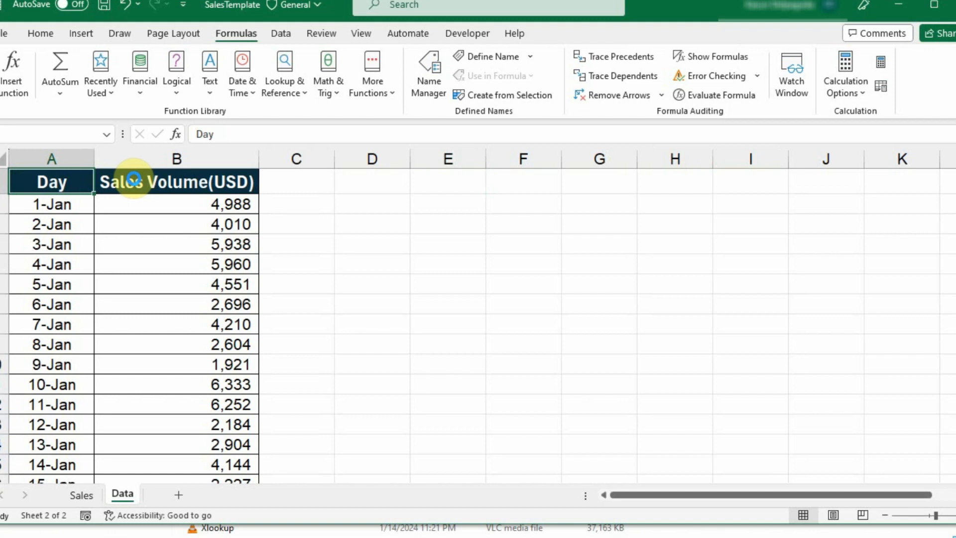
{"action": "key", "text": "ctrl+t"}
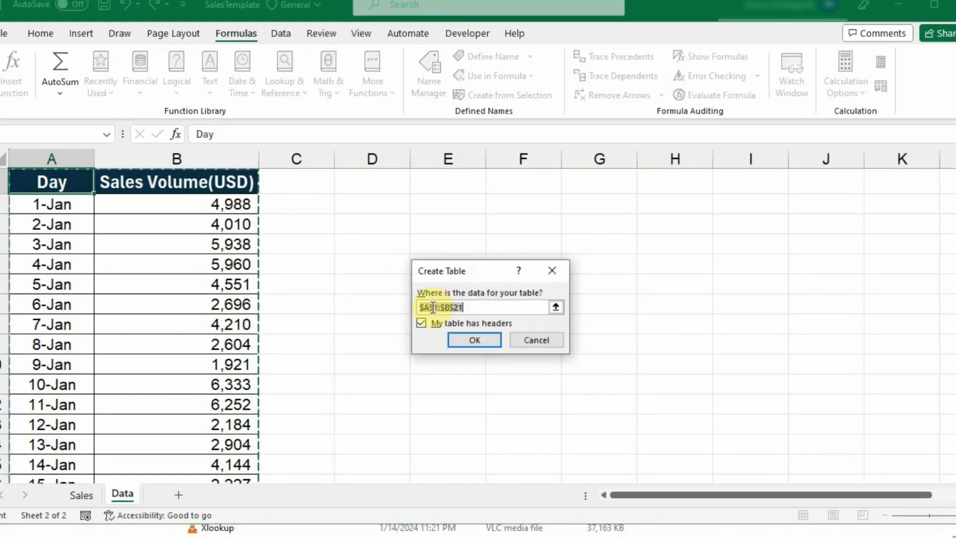
{"action": "left_click", "coordinate": [473, 342]}
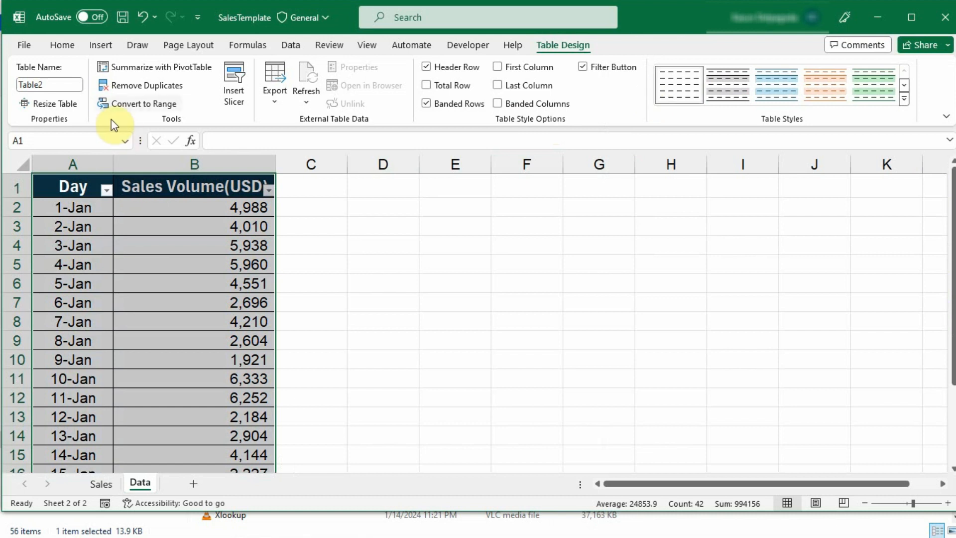
Rename Table2 to SalesD and widen column E to fit the Select Date label
{"action": "left_click", "coordinate": [44, 88]}
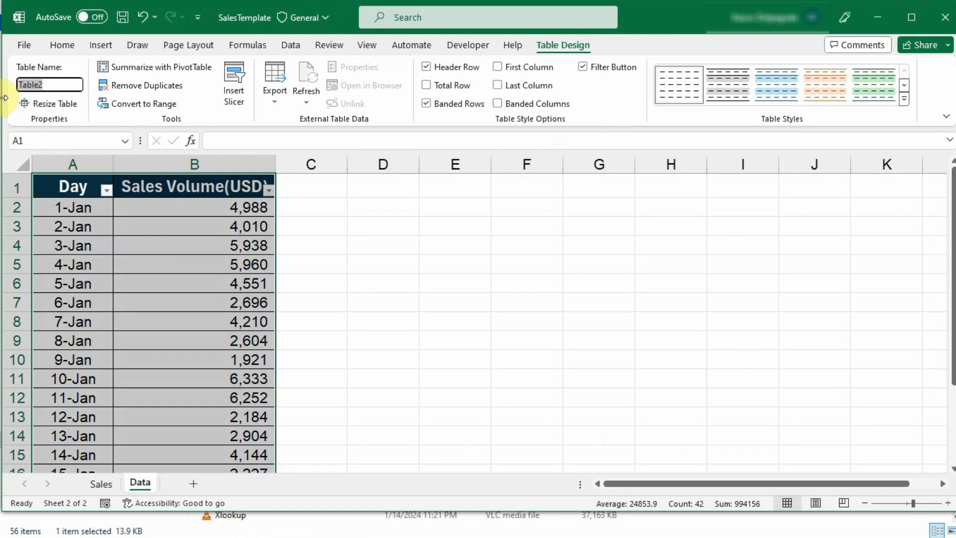
{"action": "type", "text": "Sa"}
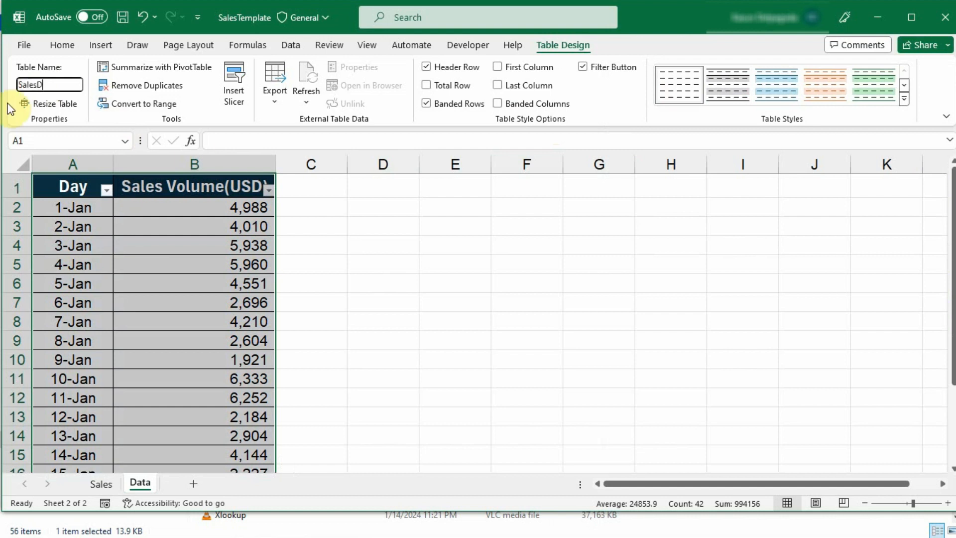
{"action": "left_click", "coordinate": [503, 187]}
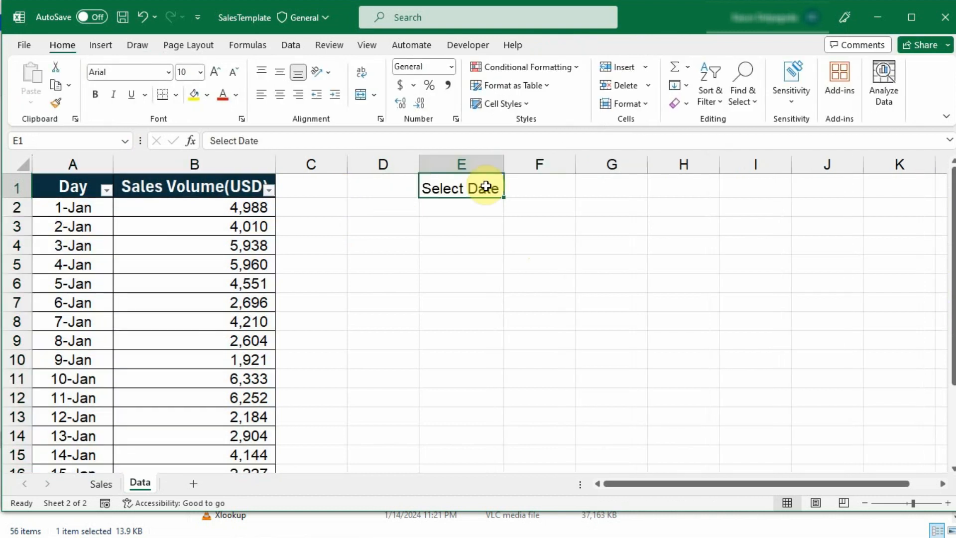
{"action": "left_click_drag", "start_coordinate": [503, 164], "coordinate": [529, 165]}
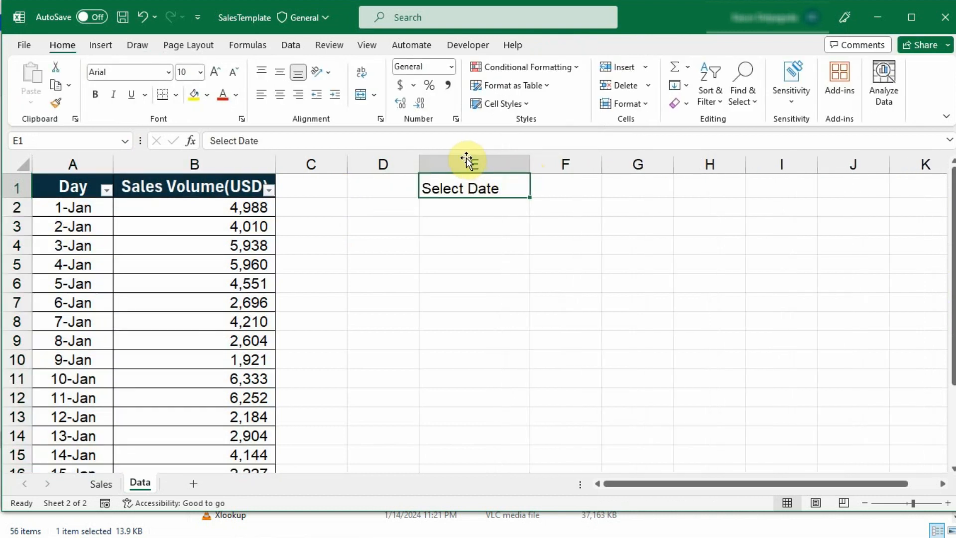
{"action": "left_click", "coordinate": [553, 186]}
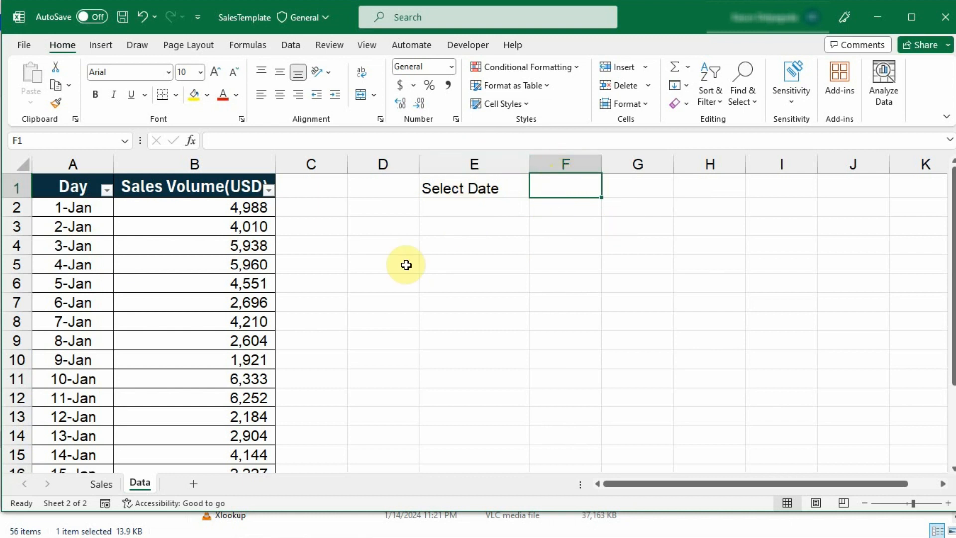
Enter =SalesD[Day] in H1 so the table's dates spill down column H
{"action": "left_click", "coordinate": [697, 193]}
{"action": "type", "text": "="}
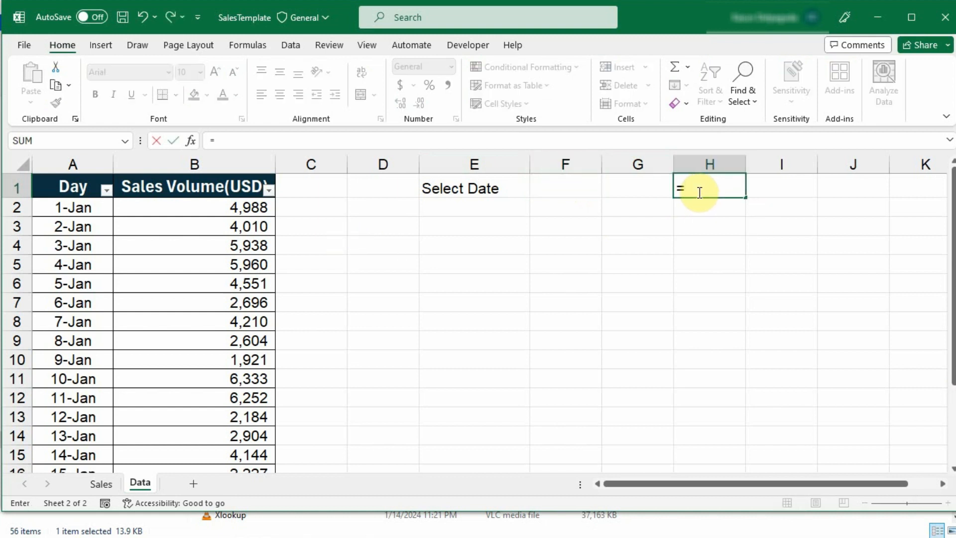
{"action": "type", "text": "t"}
{"action": "key", "text": "BackSpace"}
{"action": "type", "text": "sa"}
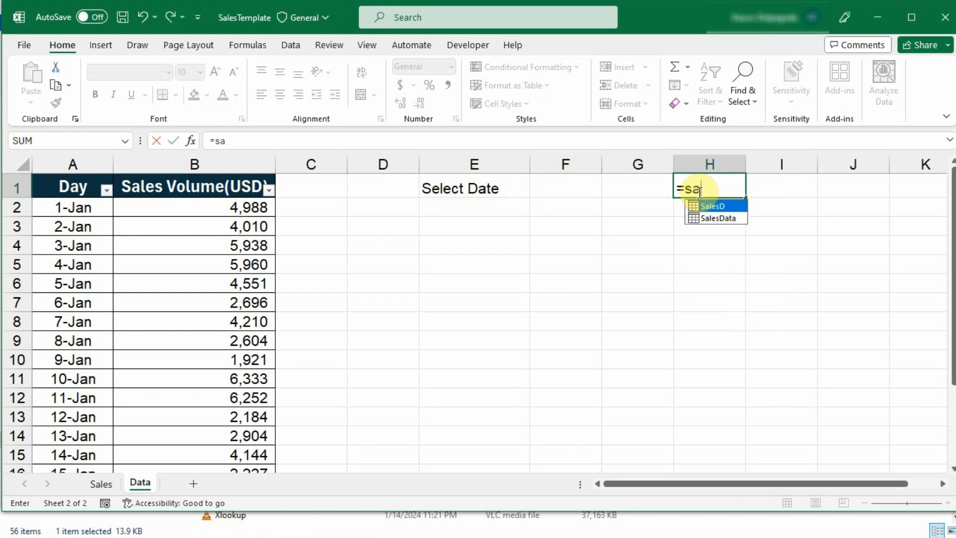
{"action": "double_click", "coordinate": [715, 207]}
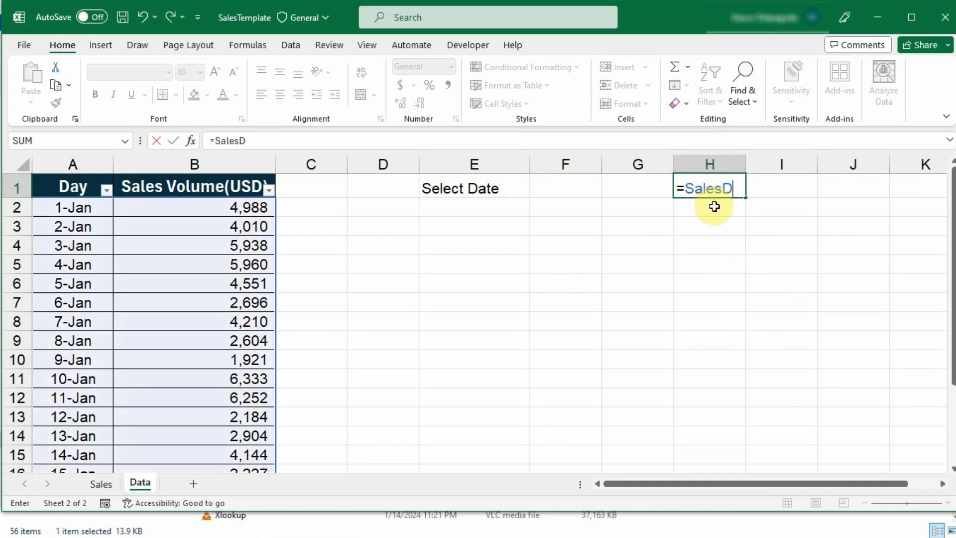
{"action": "type", "text": "["}
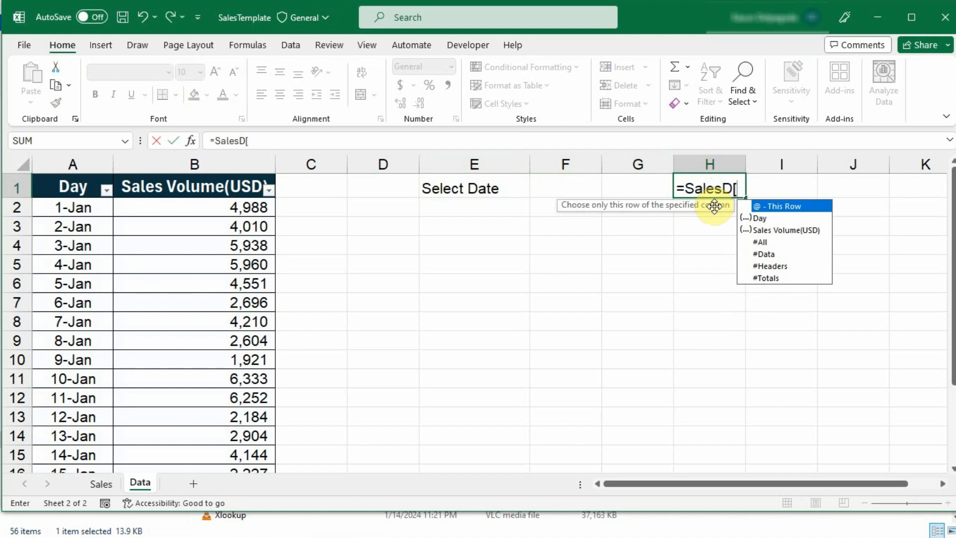
{"action": "double_click", "coordinate": [761, 217]}
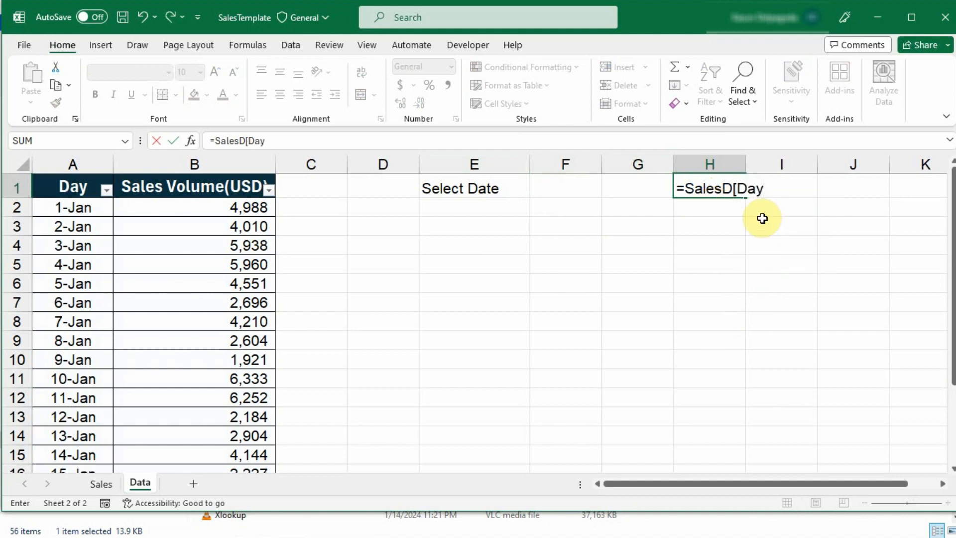
{"action": "type", "text": "]"}
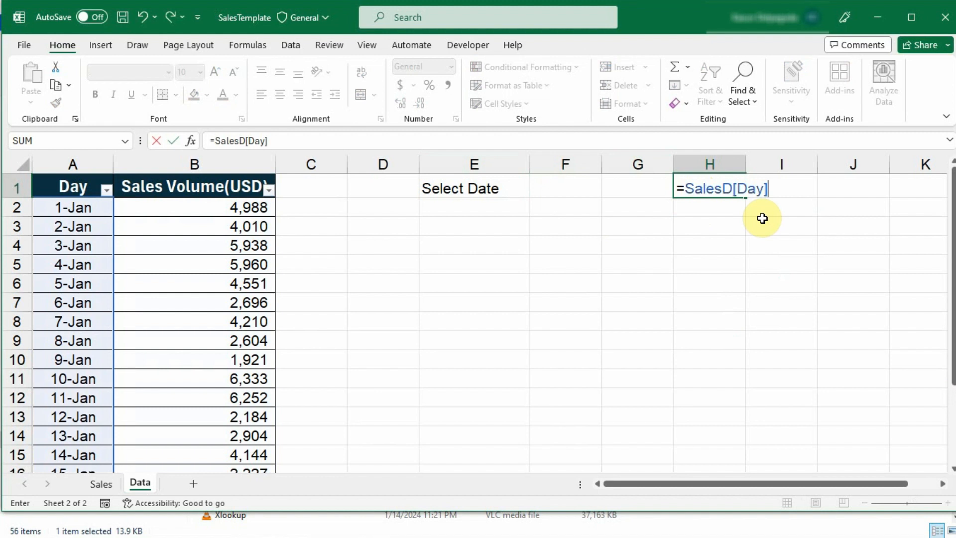
{"action": "key", "text": "Return"}
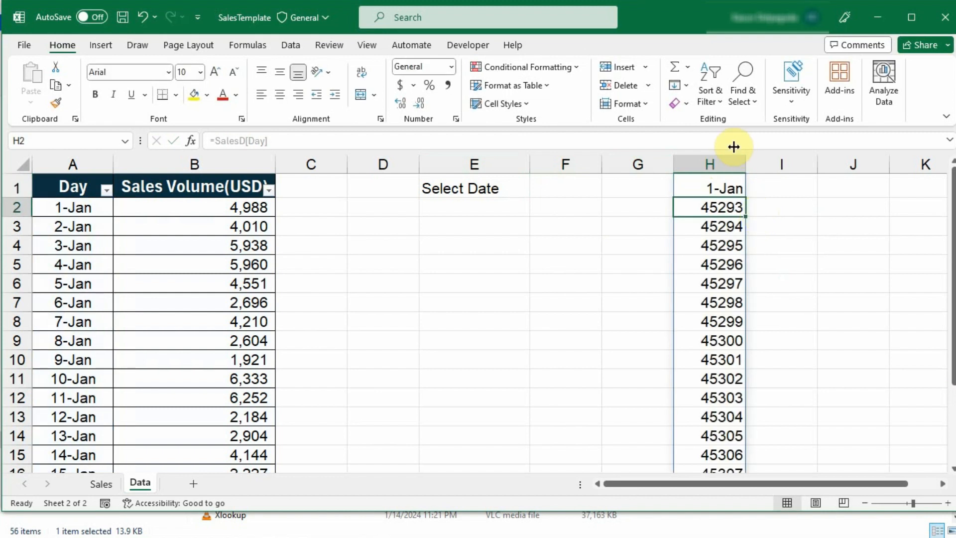
Select and copy the SalesD[Day] reference from H1's formula
{"action": "left_click", "coordinate": [716, 190]}
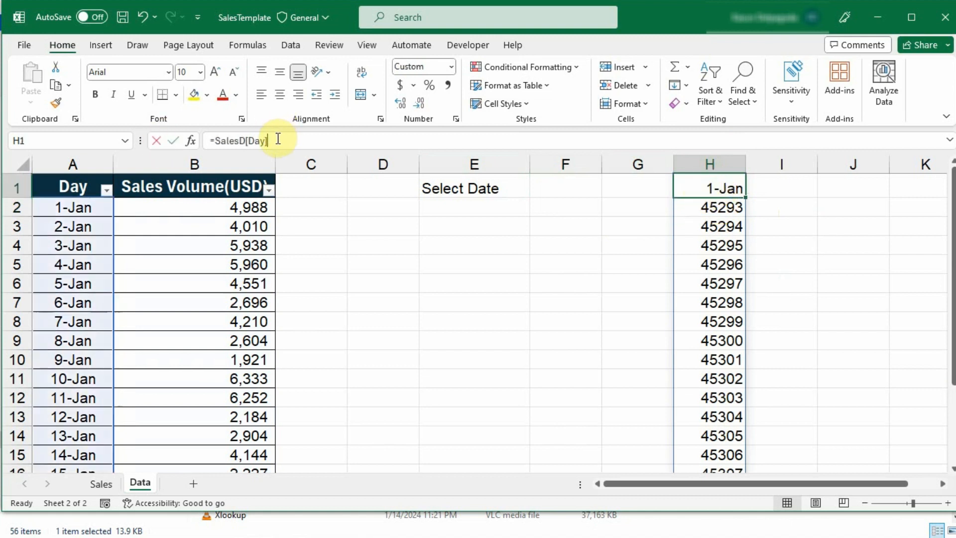
{"action": "left_click_drag", "start_coordinate": [277, 141], "coordinate": [215, 141]}
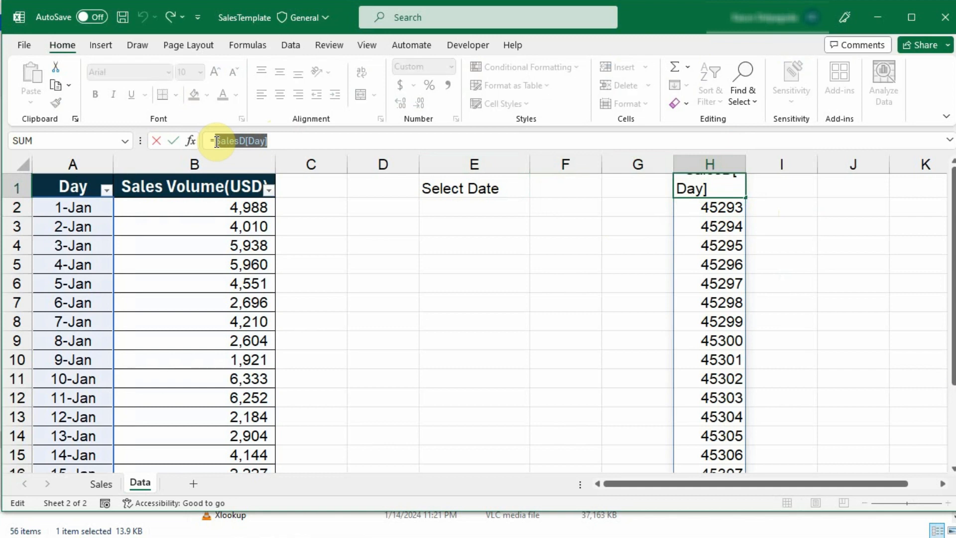
{"action": "key", "text": "Return"}
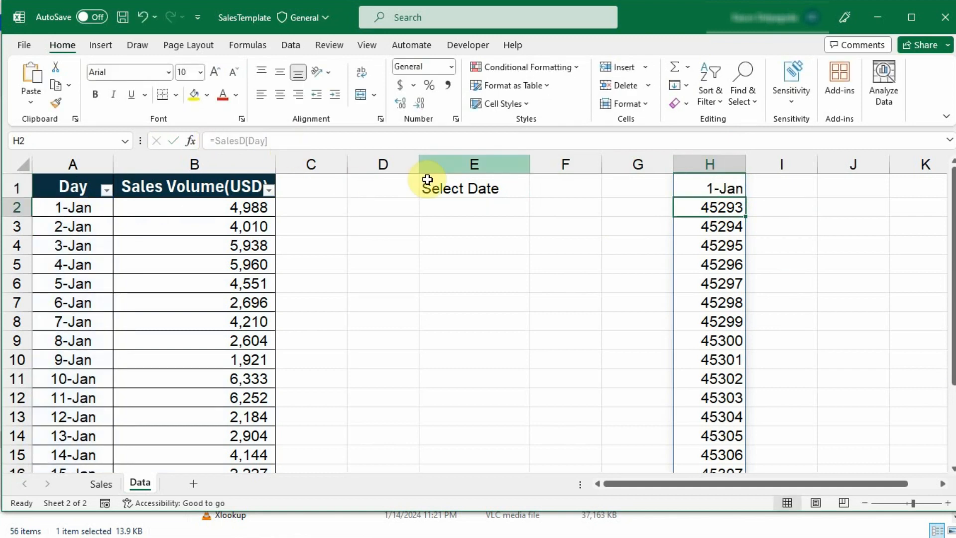
{"action": "left_click", "coordinate": [565, 183]}
Give F1 a List data validation with source =INDIRECT("SalesD[Day]")
{"action": "left_click", "coordinate": [291, 46]}
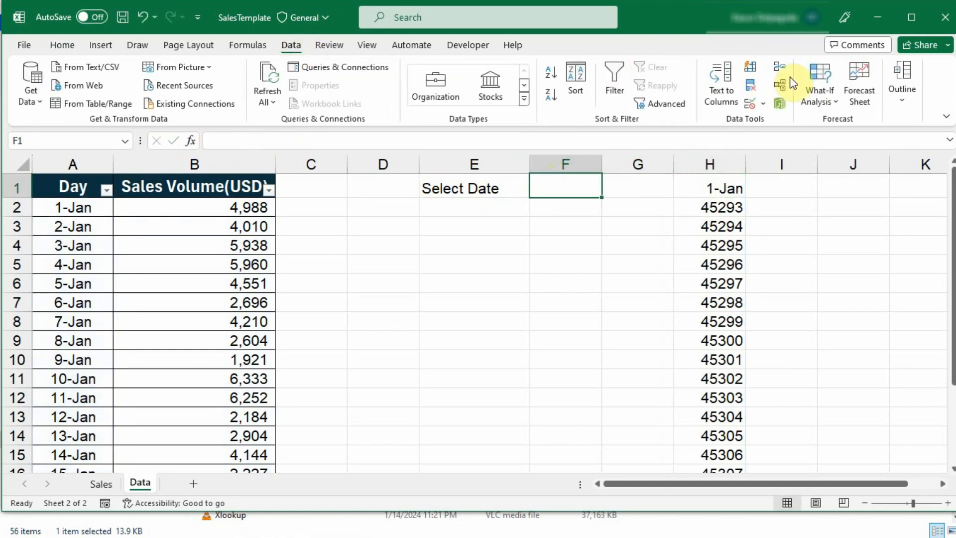
{"action": "left_click", "coordinate": [762, 103]}
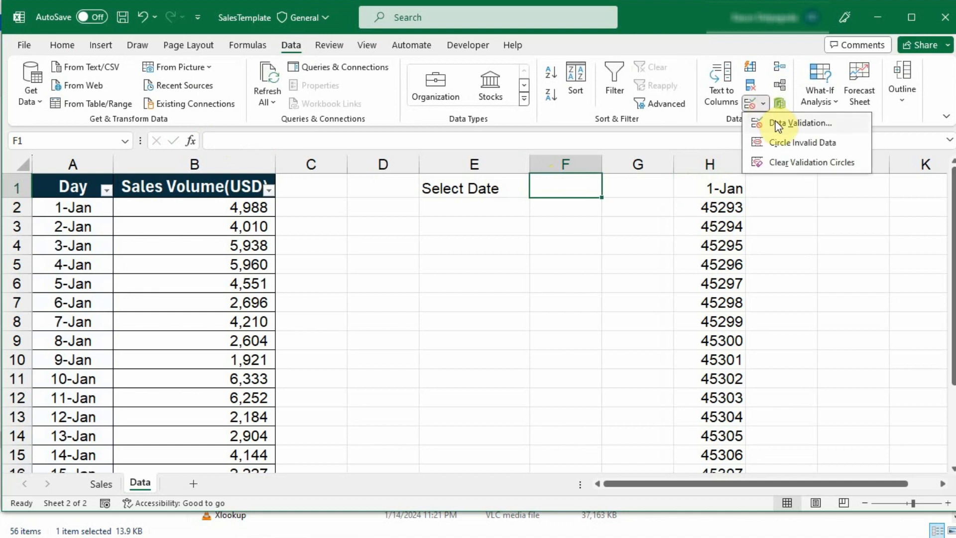
{"action": "left_click", "coordinate": [778, 124]}
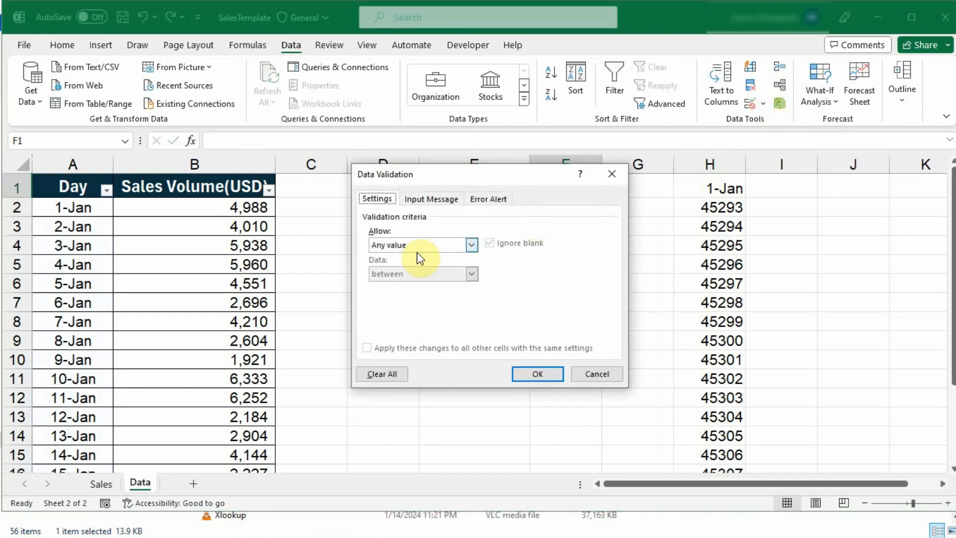
{"action": "left_click", "coordinate": [472, 244]}
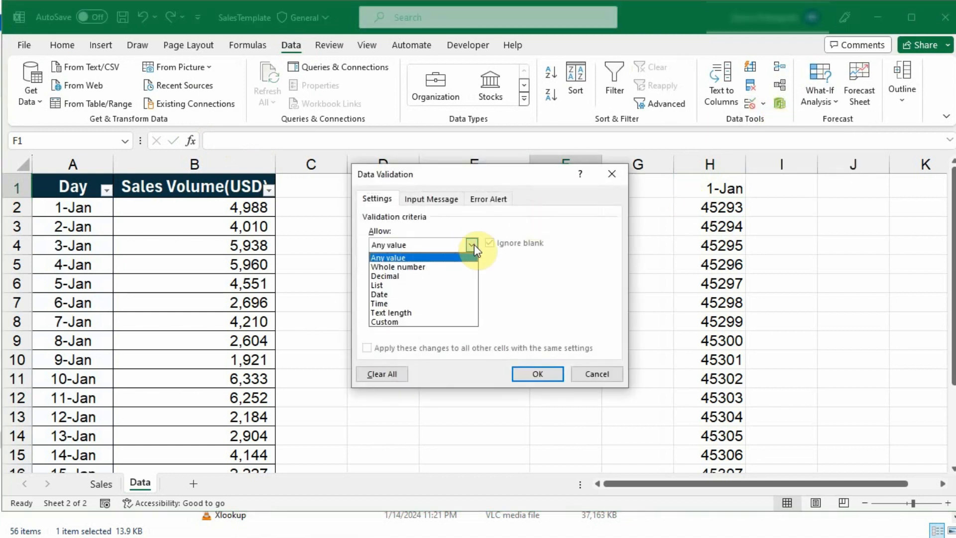
{"action": "left_click", "coordinate": [423, 285]}
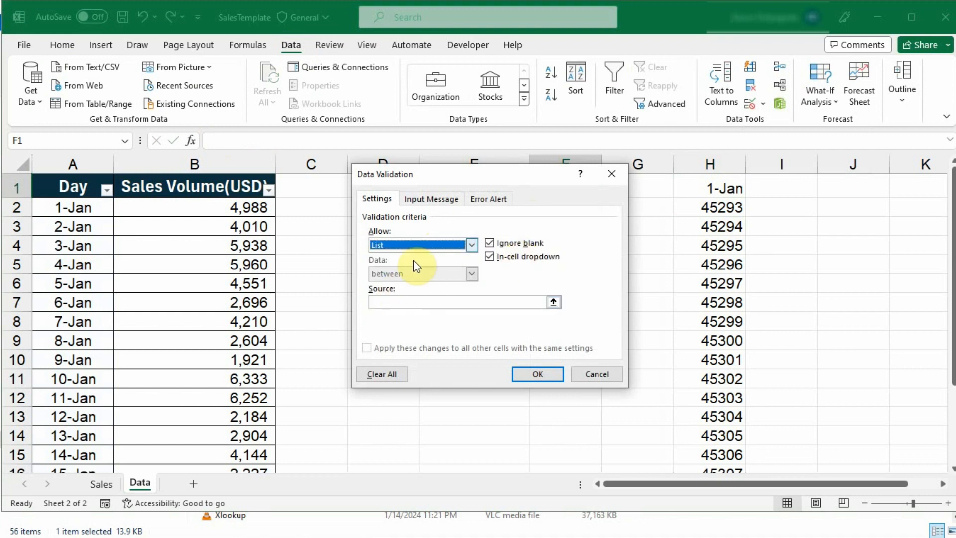
{"action": "left_click", "coordinate": [426, 304]}
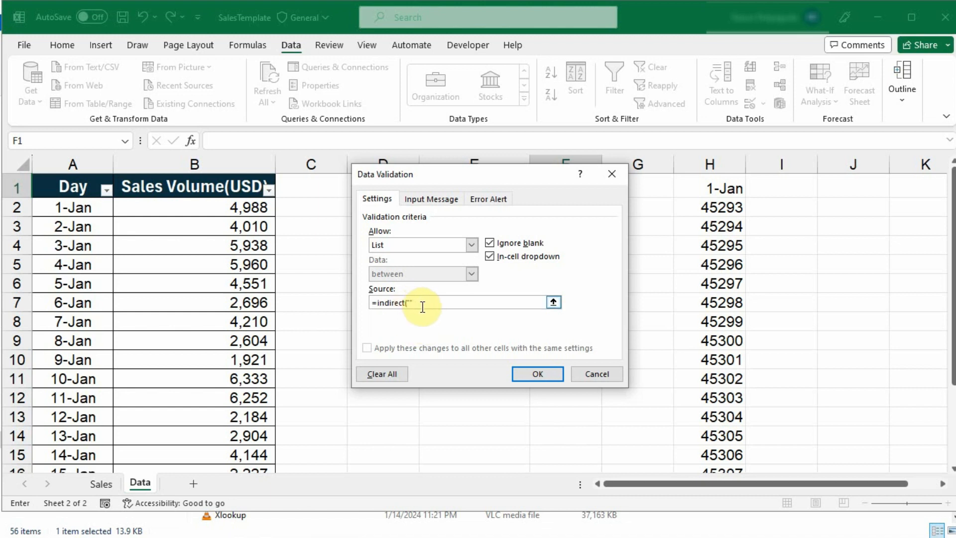
{"action": "type", "text": "SalesD[Day]"}
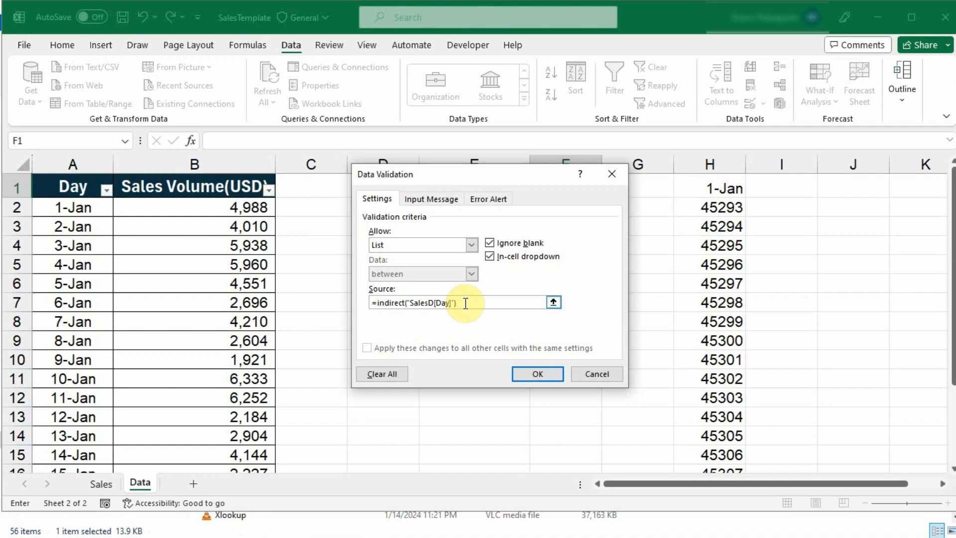
{"action": "key", "text": "Return"}
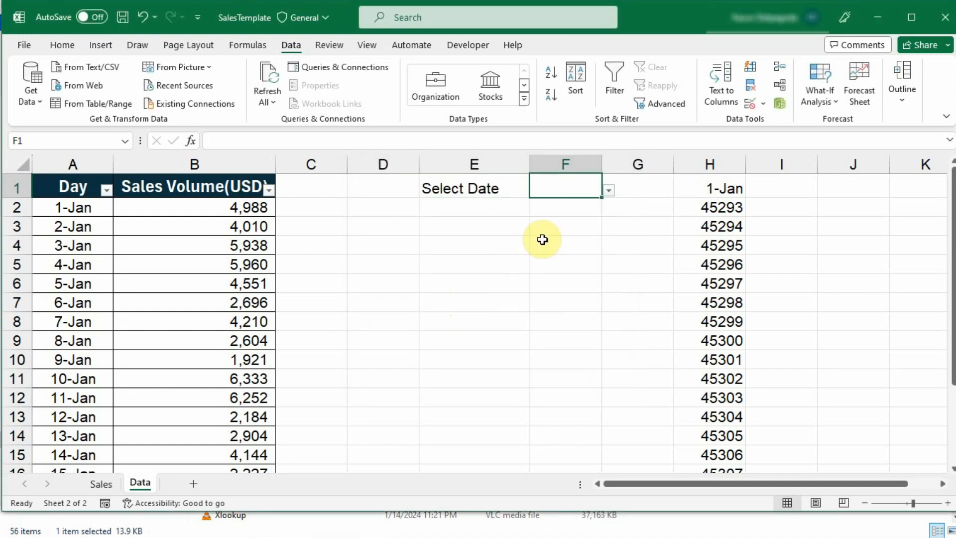
Add a 21-Jan row to the SalesD table with sales of 6,000
{"action": "left_click", "coordinate": [608, 191]}
{"action": "scroll", "coordinate": [585, 267], "scroll_direction": "down", "scroll_amount": 3}
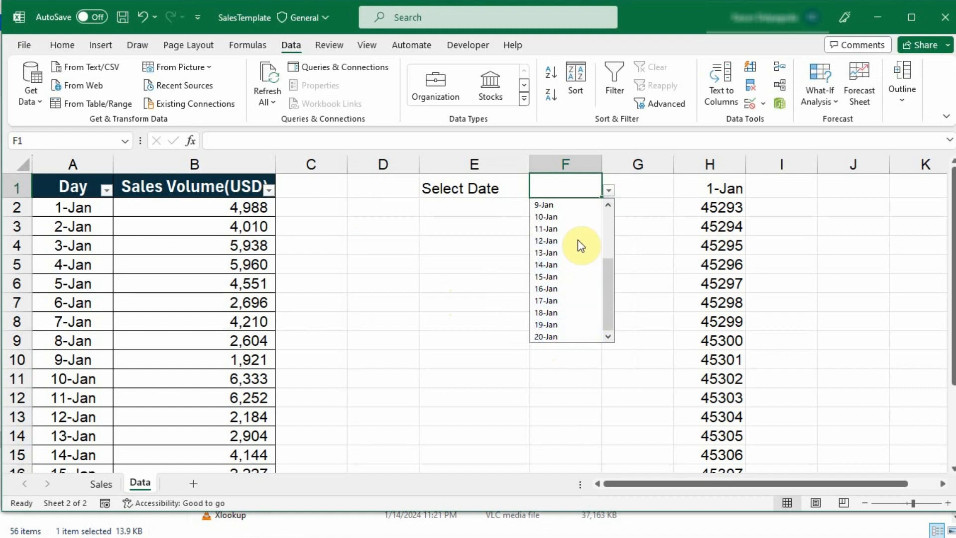
{"action": "scroll", "coordinate": [188, 327], "scroll_direction": "down", "scroll_amount": 4}
{"action": "left_click", "coordinate": [63, 356]}
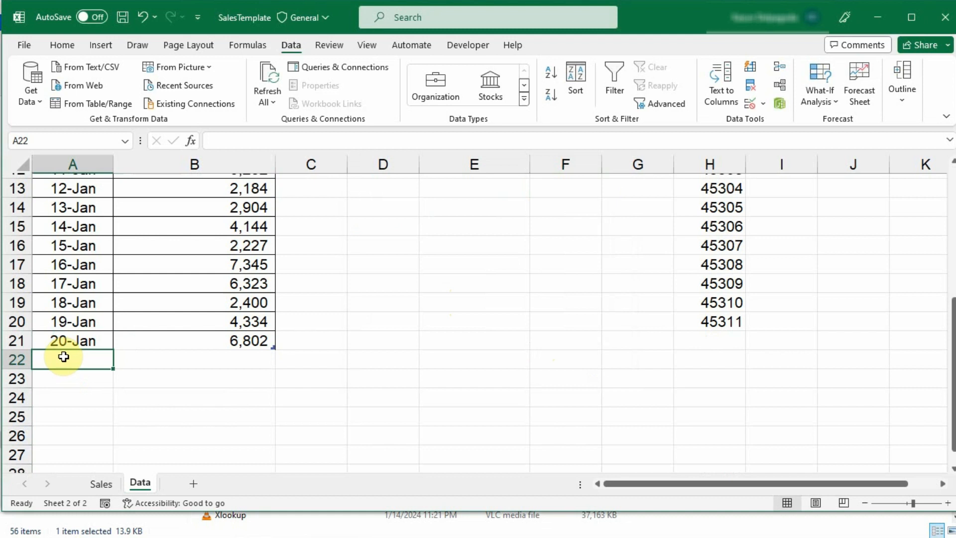
{"action": "left_click", "coordinate": [102, 341]}
{"action": "left_click_drag", "start_coordinate": [113, 353], "coordinate": [112, 363]}
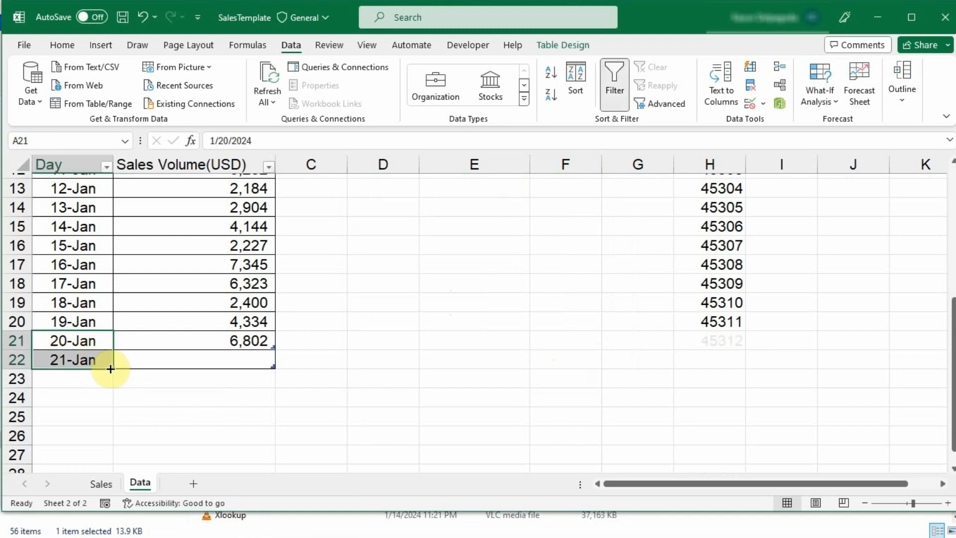
{"action": "left_click", "coordinate": [258, 338]}
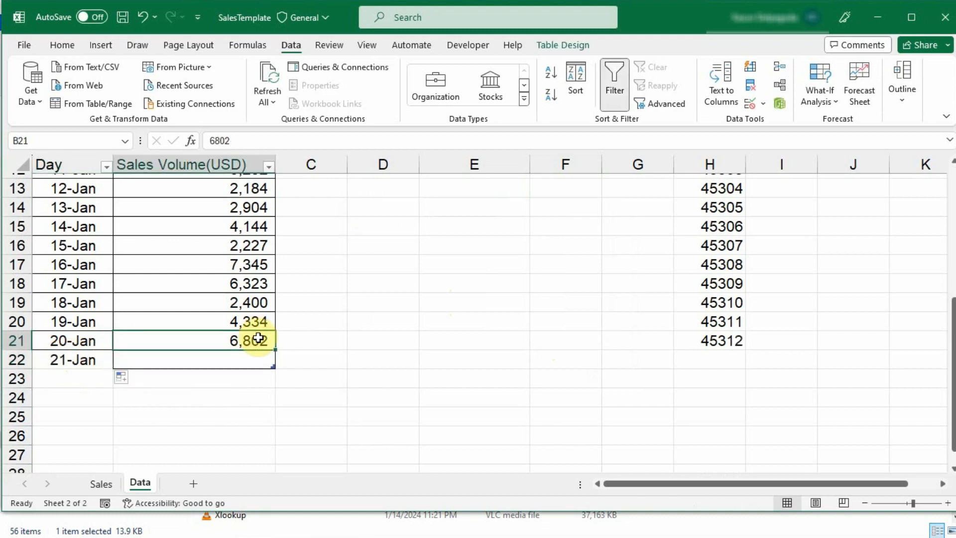
{"action": "left_click_drag", "start_coordinate": [275, 350], "coordinate": [269, 368]}
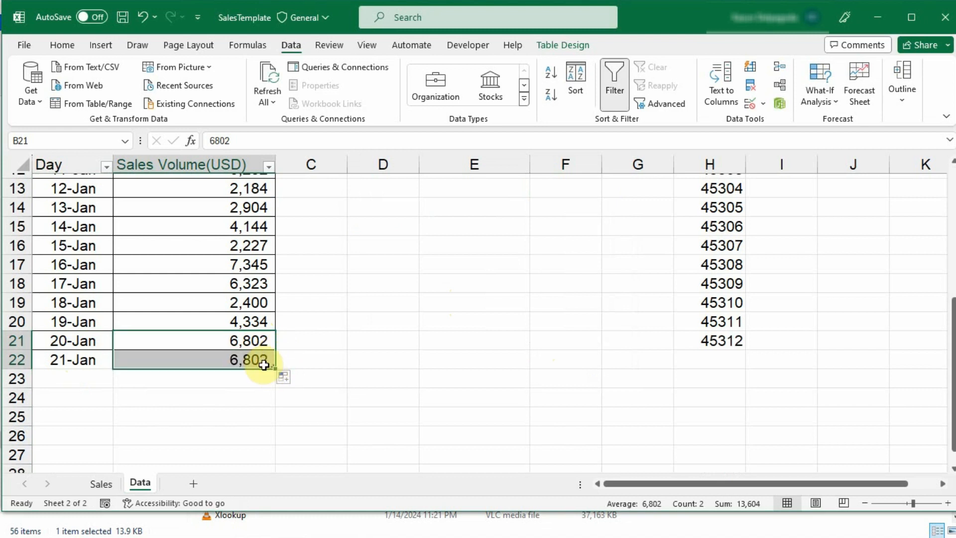
{"action": "left_click", "coordinate": [258, 357]}
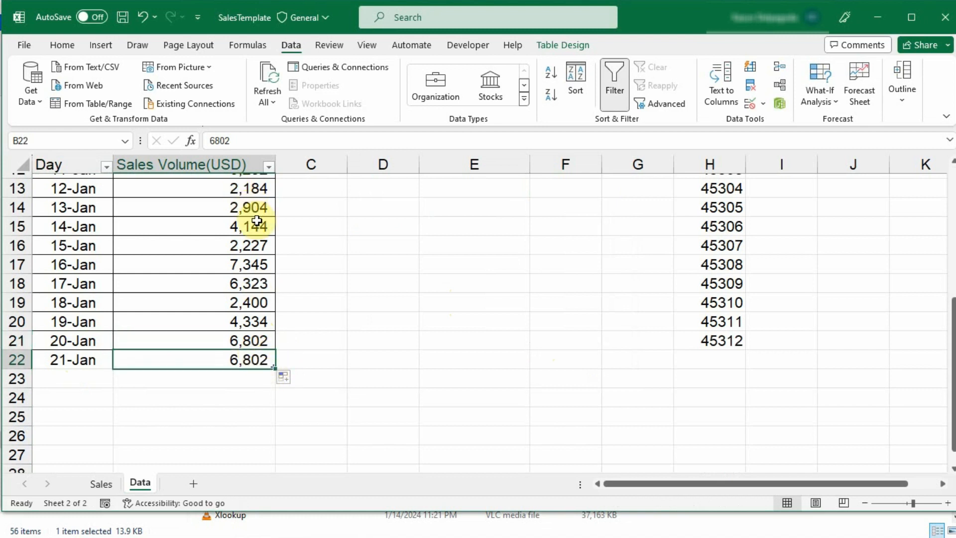
{"action": "type", "text": "6,"}
{"action": "type", "text": "000"}
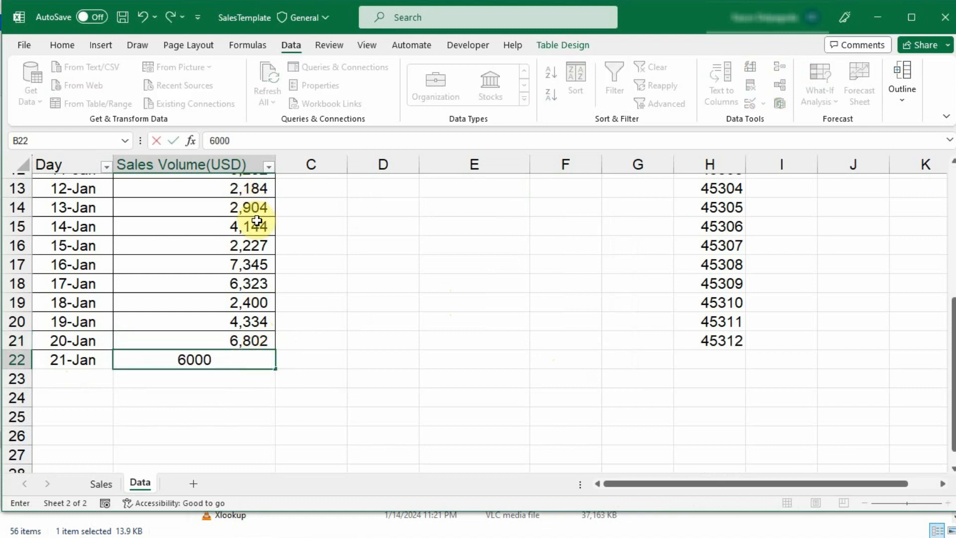
{"action": "key", "text": "Return"}
Check that F1's date dropdown now lists dates through 21-Jan
{"action": "scroll", "coordinate": [705, 172], "scroll_direction": "up", "scroll_amount": 4}
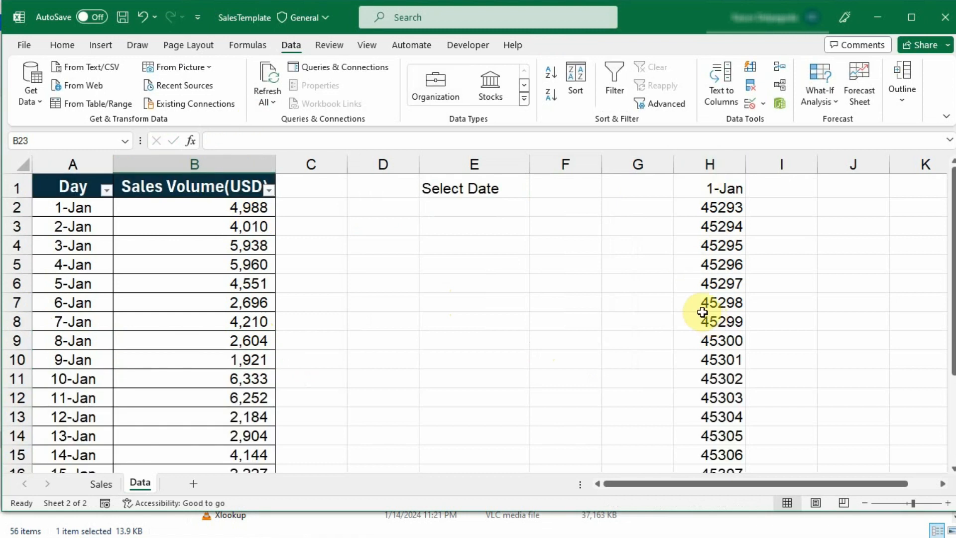
{"action": "left_click", "coordinate": [570, 188]}
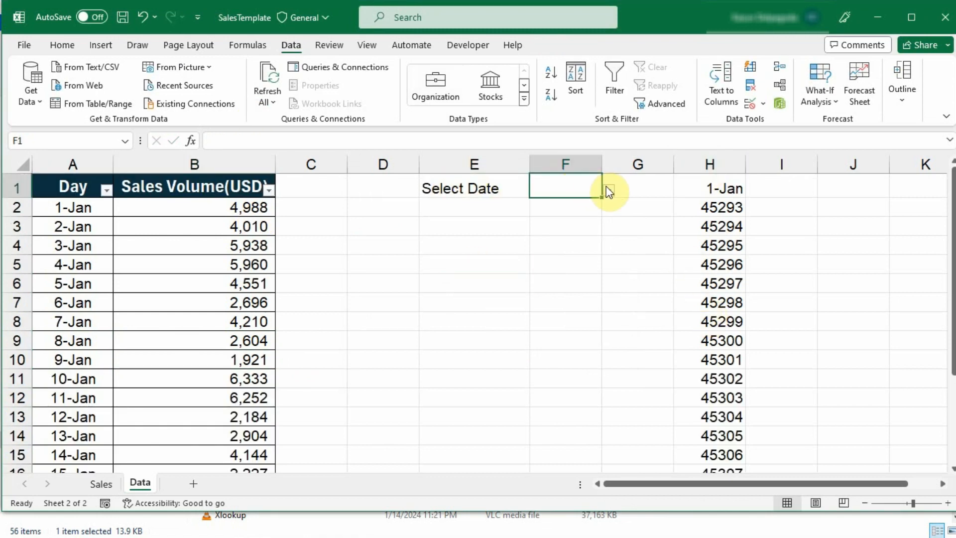
{"action": "left_click", "coordinate": [608, 189]}
{"action": "scroll", "coordinate": [606, 255], "scroll_direction": "down", "scroll_amount": 3}
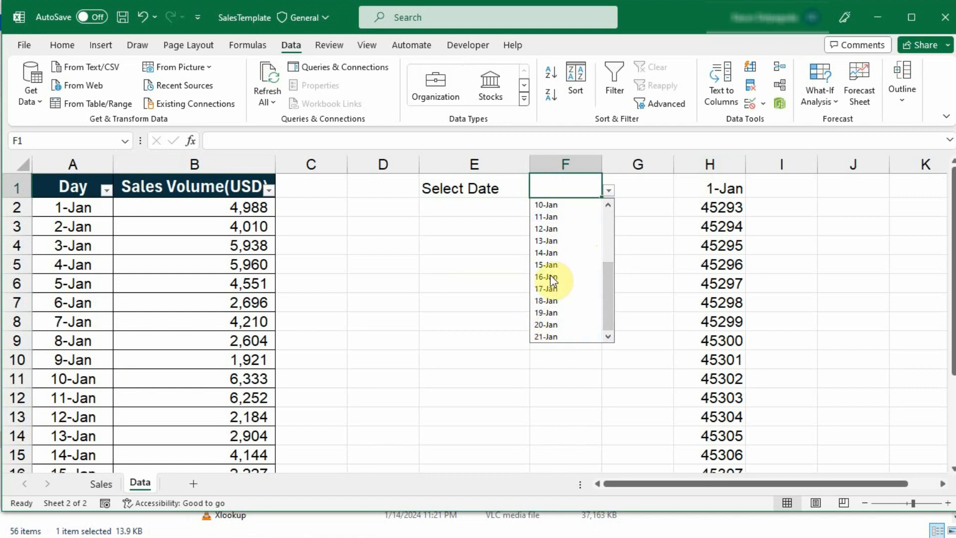
{"action": "left_click", "coordinate": [652, 224]}
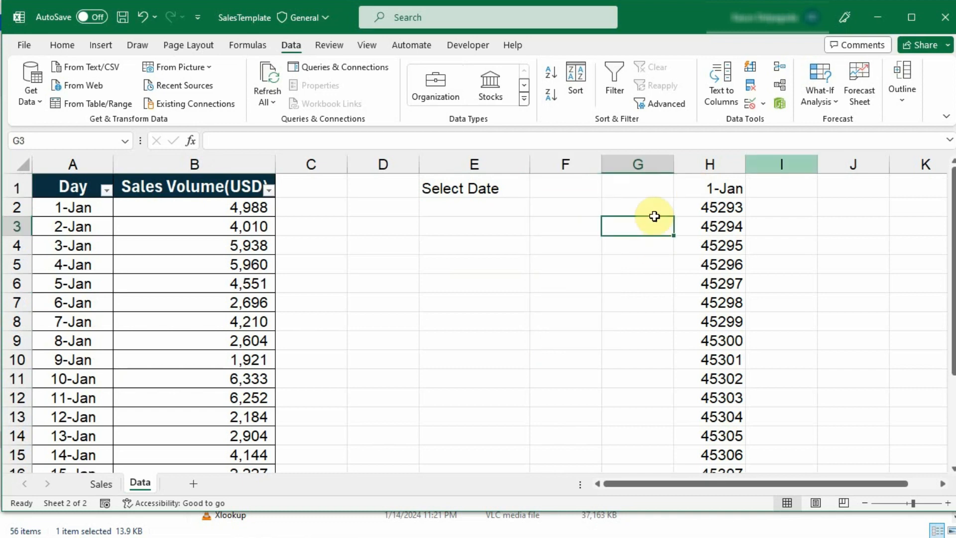
Delete the helper date column H
{"action": "left_click", "coordinate": [732, 165]}
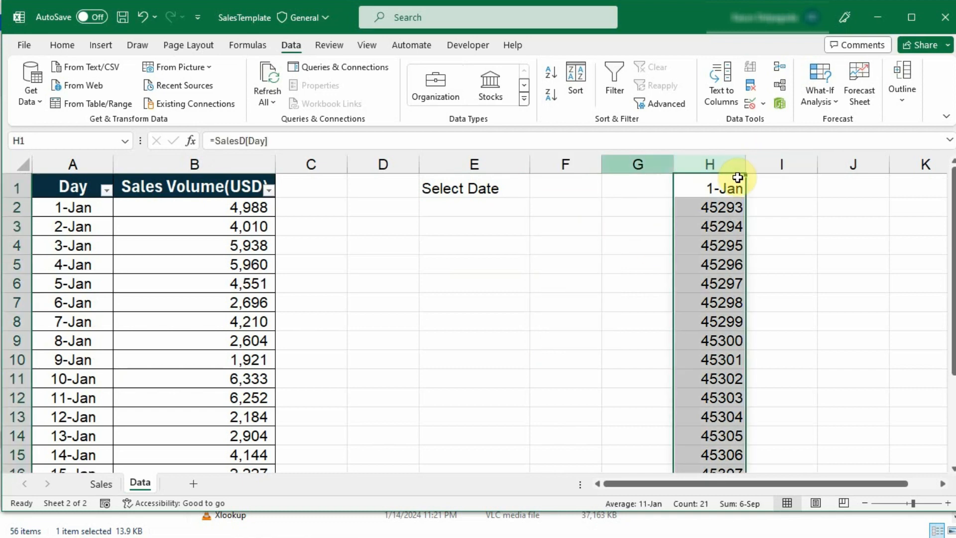
{"action": "left_click", "coordinate": [62, 45]}
{"action": "left_click", "coordinate": [622, 85]}
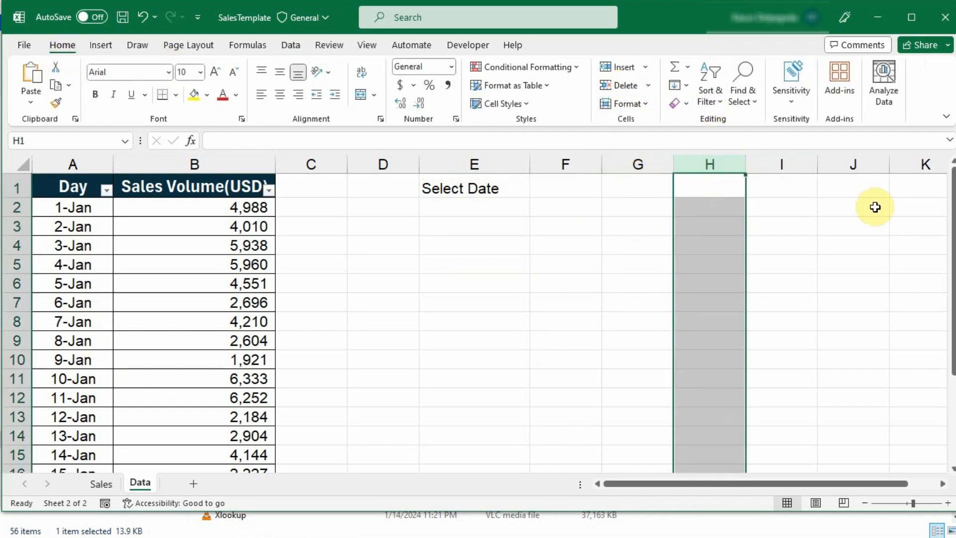
{"action": "left_click", "coordinate": [853, 244]}
Apply All Borders to E1:F3 and widen columns E and F
{"action": "left_click_drag", "start_coordinate": [455, 188], "coordinate": [565, 227]}
{"action": "left_click", "coordinate": [176, 95]}
{"action": "left_click", "coordinate": [176, 244]}
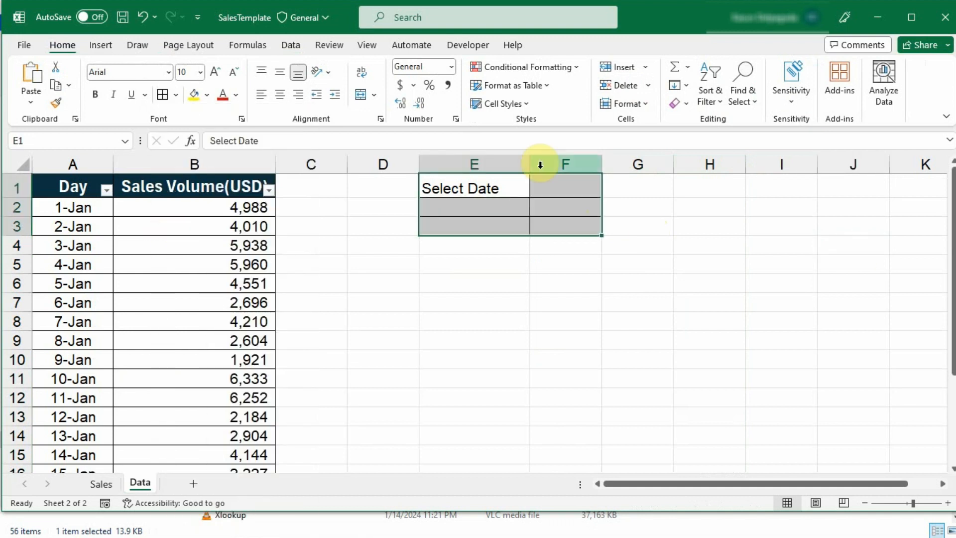
{"action": "left_click_drag", "start_coordinate": [601, 165], "coordinate": [631, 180]}
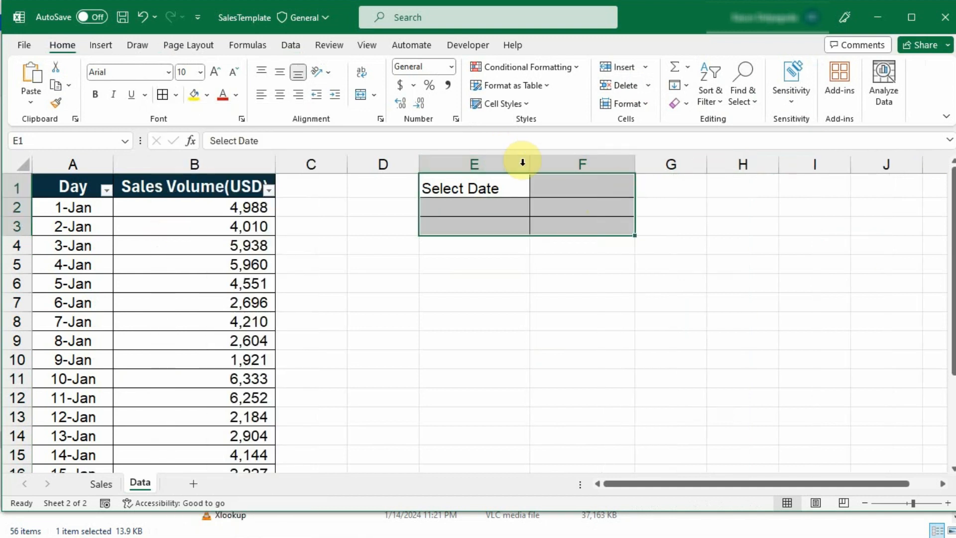
{"action": "left_click_drag", "start_coordinate": [529, 164], "coordinate": [566, 196]}
{"action": "left_click", "coordinate": [487, 206]}
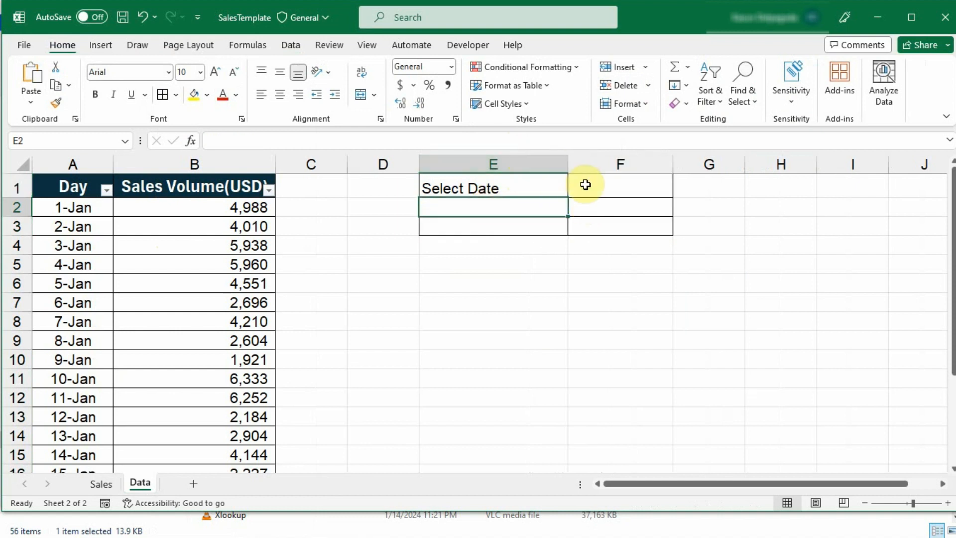
Choose 5-Jan in F1, copy A2's date format to it, then select B2:B6
{"action": "left_click", "coordinate": [622, 188]}
{"action": "left_click", "coordinate": [680, 189]}
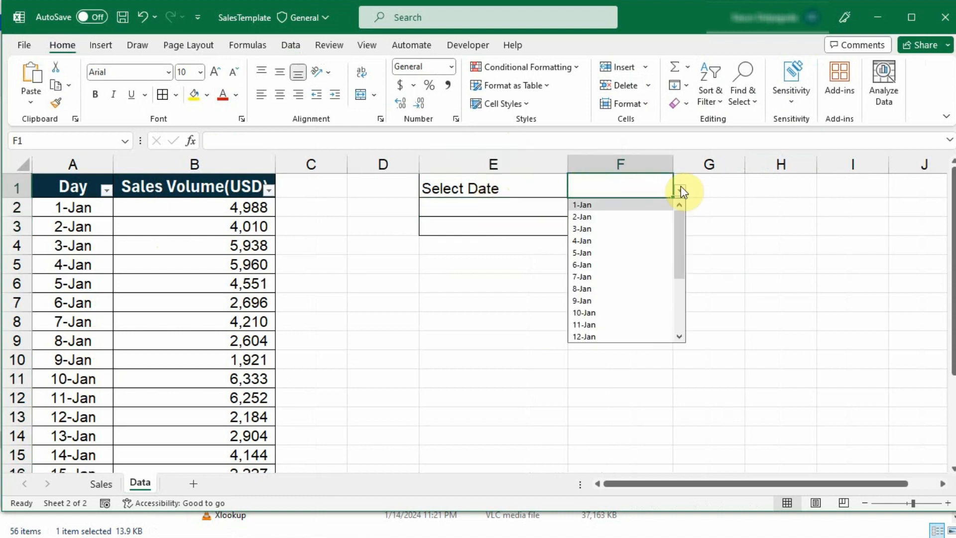
{"action": "left_click", "coordinate": [603, 252]}
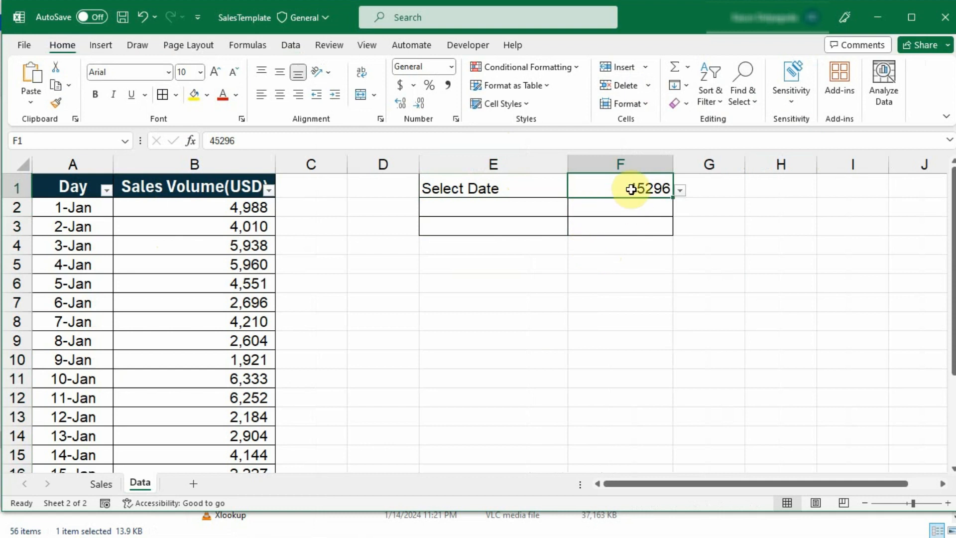
{"action": "left_click", "coordinate": [71, 209]}
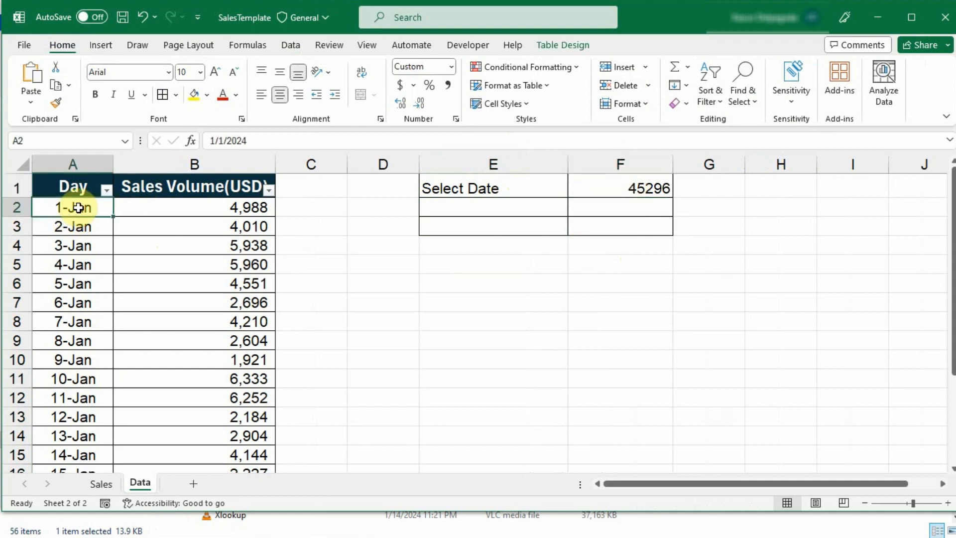
{"action": "left_click", "coordinate": [56, 104]}
{"action": "left_click", "coordinate": [634, 188]}
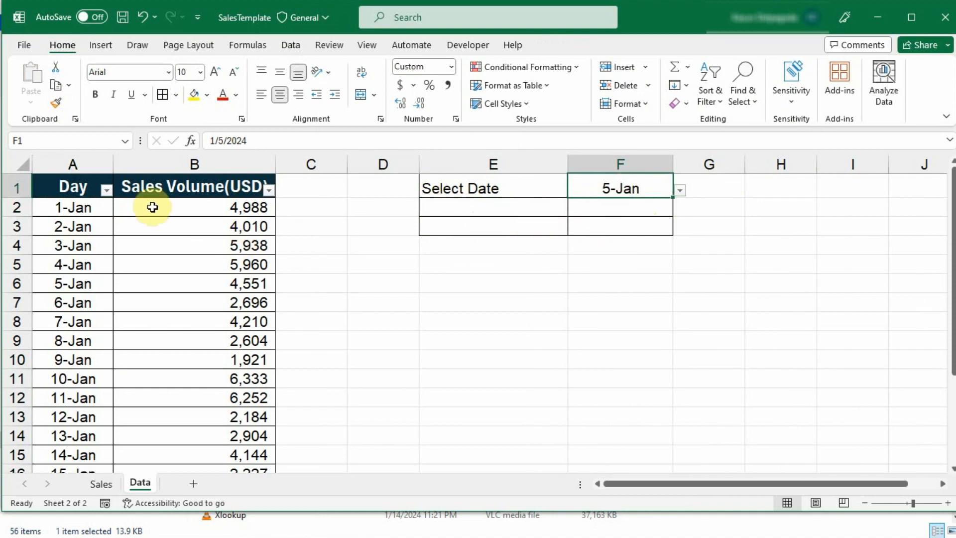
{"action": "left_click_drag", "start_coordinate": [103, 282], "coordinate": [201, 285]}
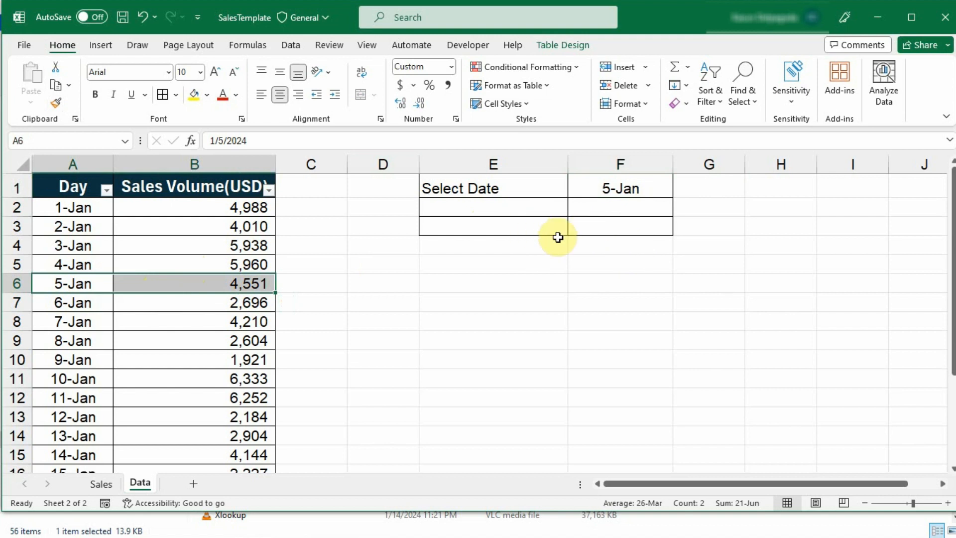
{"action": "left_click_drag", "start_coordinate": [242, 216], "coordinate": [261, 282]}
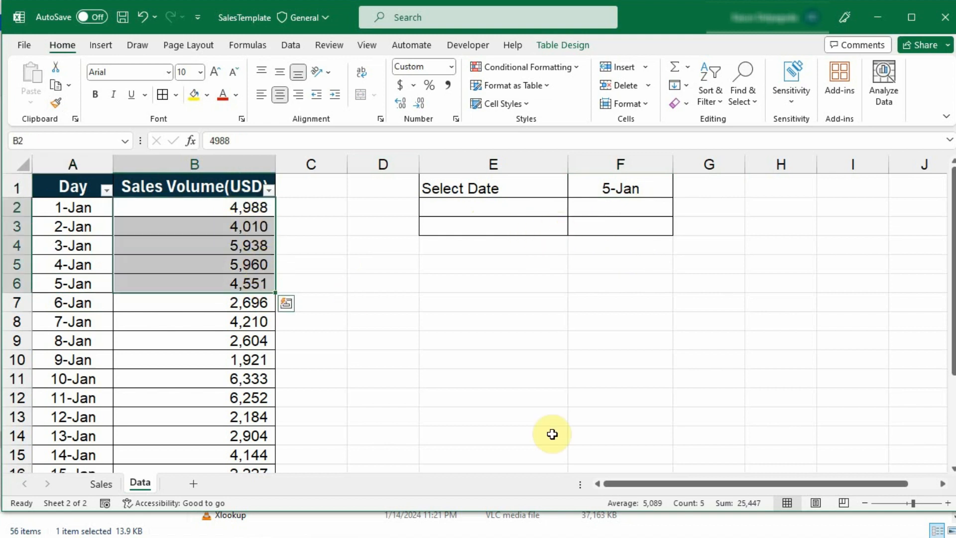
Enter ="Sales @ "&F1 in E2, which displays Sales @ 45296
{"action": "left_click", "coordinate": [487, 212]}
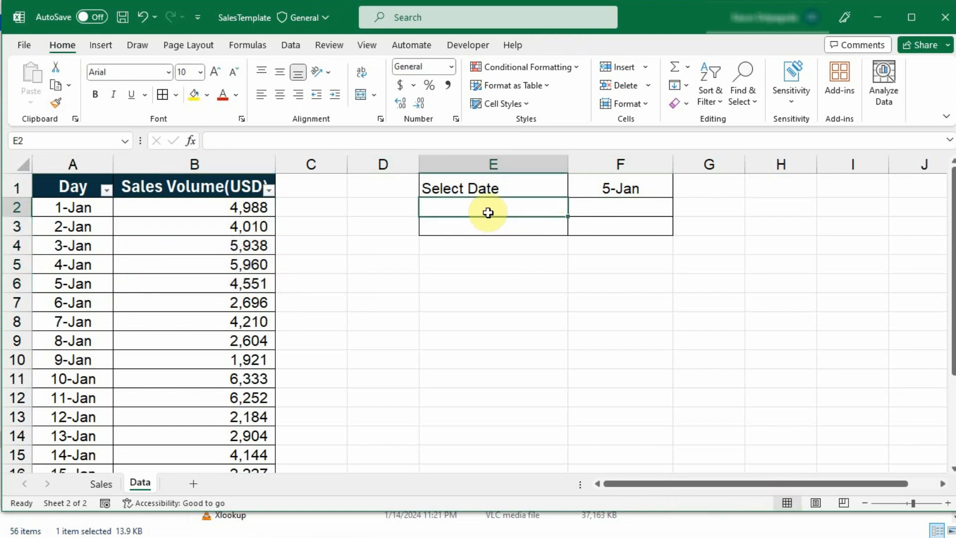
{"action": "type", "text": "Sales"}
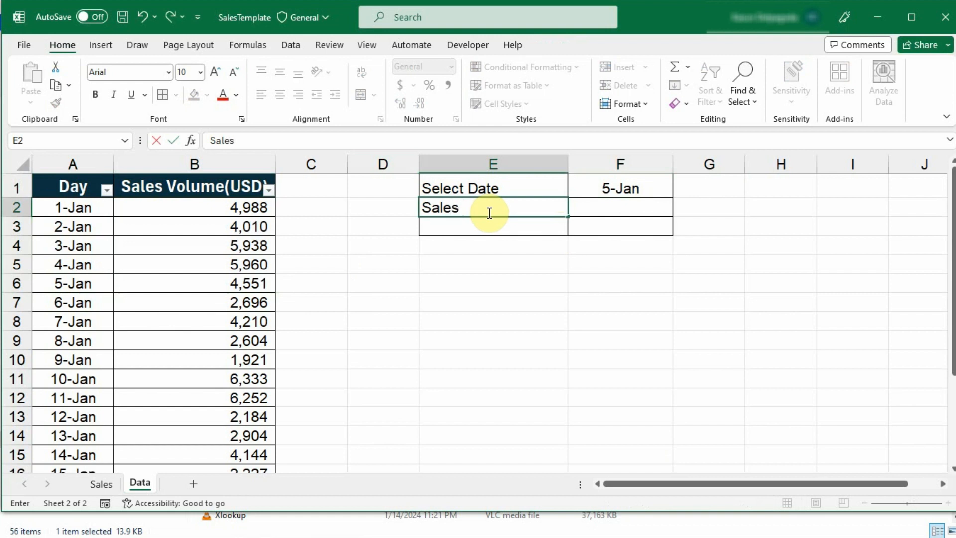
{"action": "type", "text": " @"}
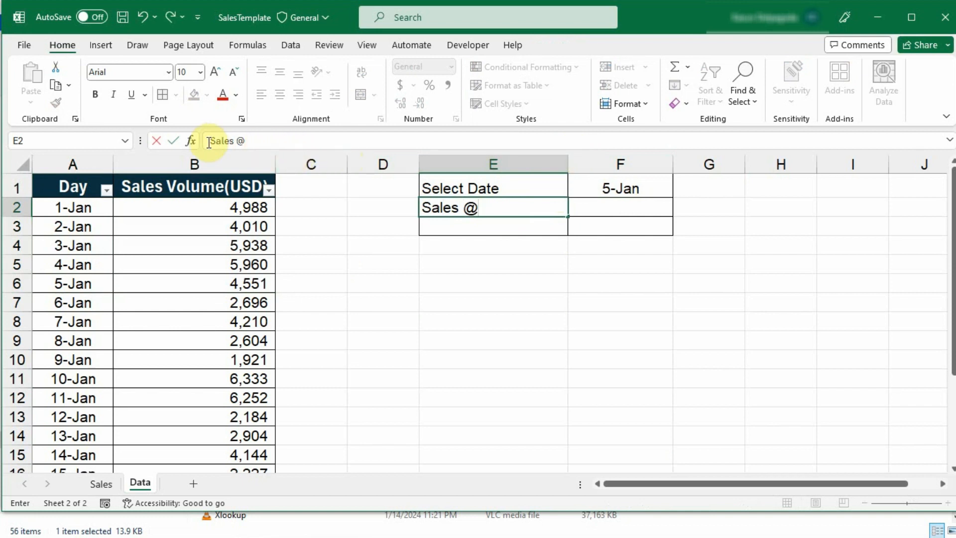
{"action": "type", "text": "="}
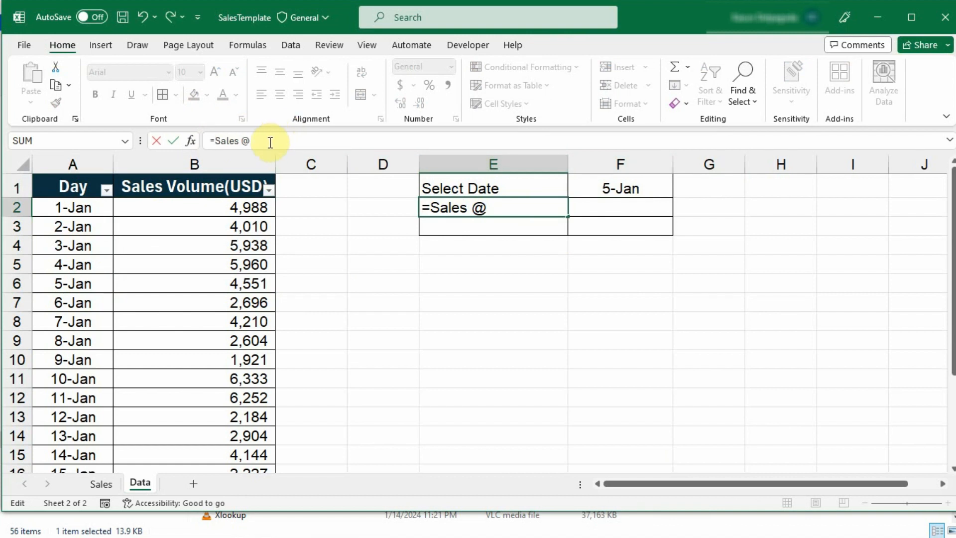
{"action": "type", "text": "\"\""}
{"action": "key", "text": "BackSpace"}
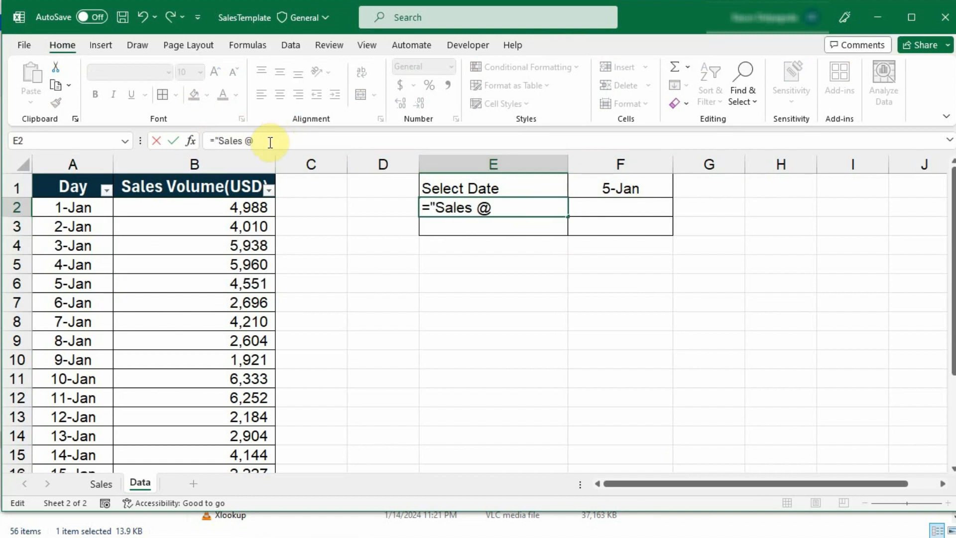
{"action": "left_click", "coordinate": [267, 140]}
{"action": "left_click", "coordinate": [606, 189]}
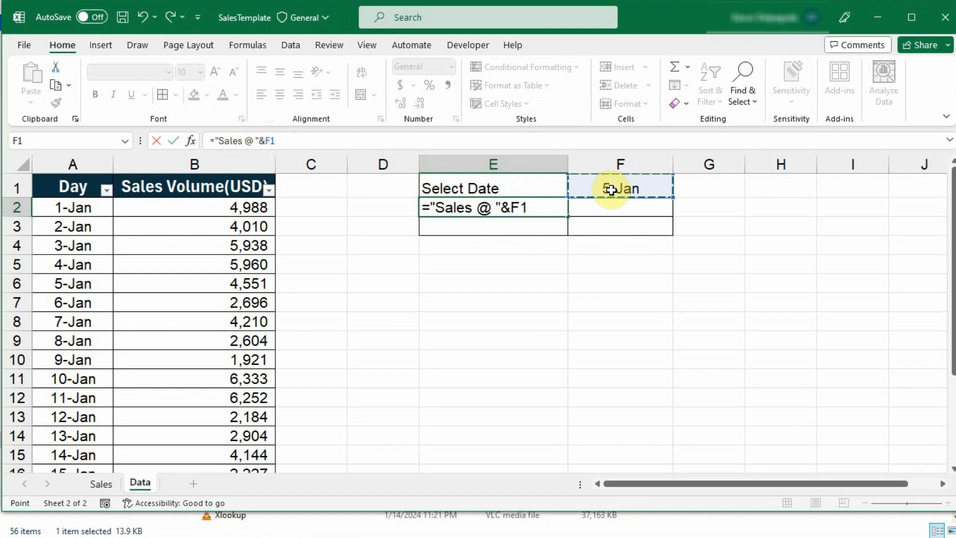
{"action": "key", "text": "Return"}
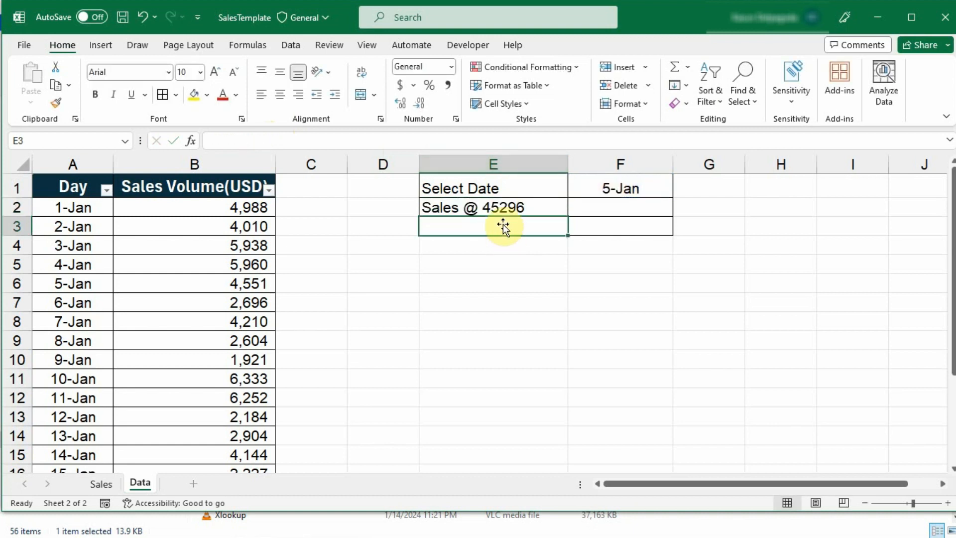
{"action": "left_click", "coordinate": [504, 208]}
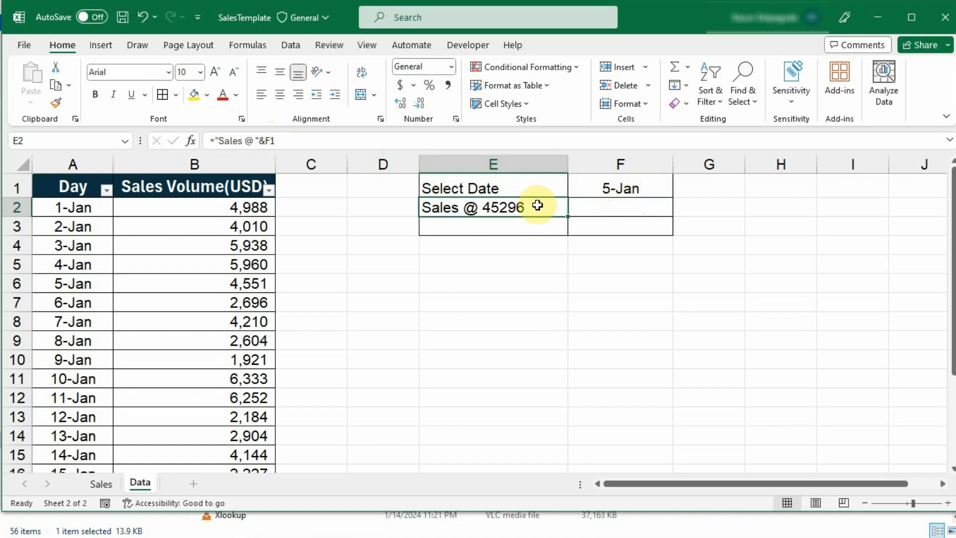
Wrap F1 in TEXT(F1,"DD-MMM") so E2 reads Sales @ 05-Jan
{"action": "left_click", "coordinate": [264, 140]}
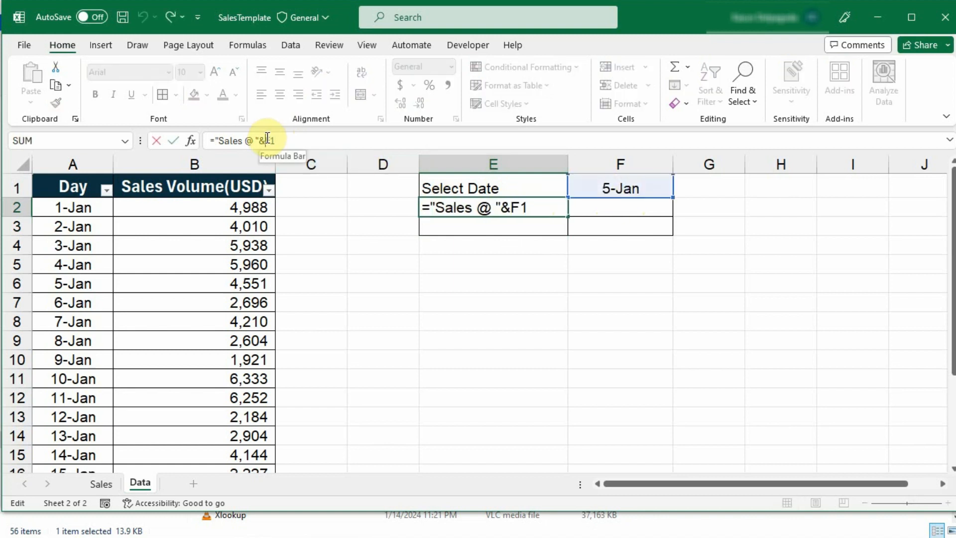
{"action": "type", "text": "text"}
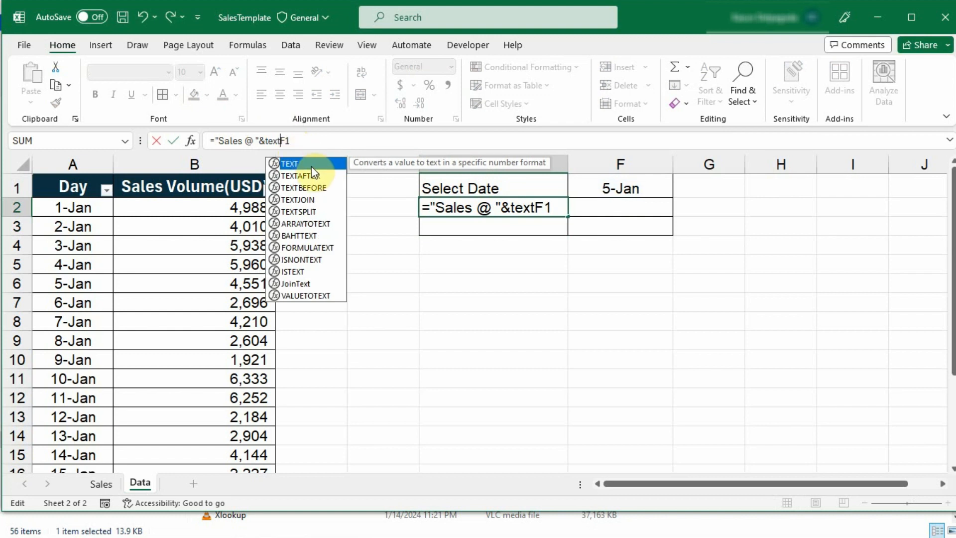
{"action": "double_click", "coordinate": [311, 165]}
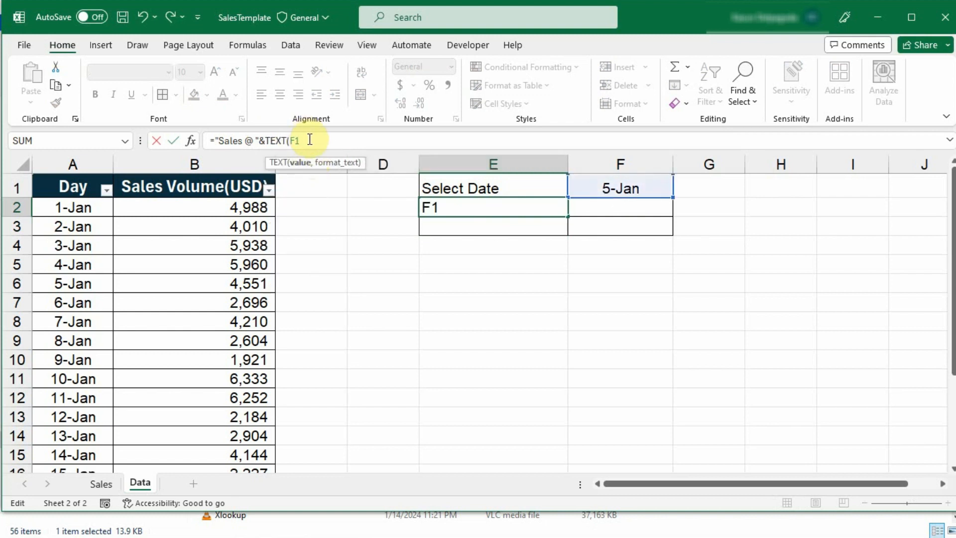
{"action": "type", "text": ",\"DD-"}
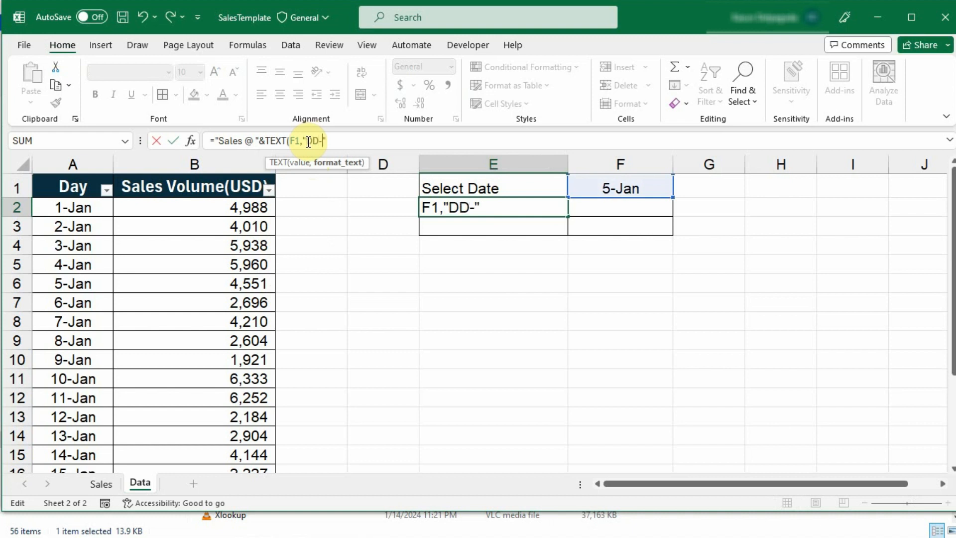
{"action": "type", "text": "MMM\""}
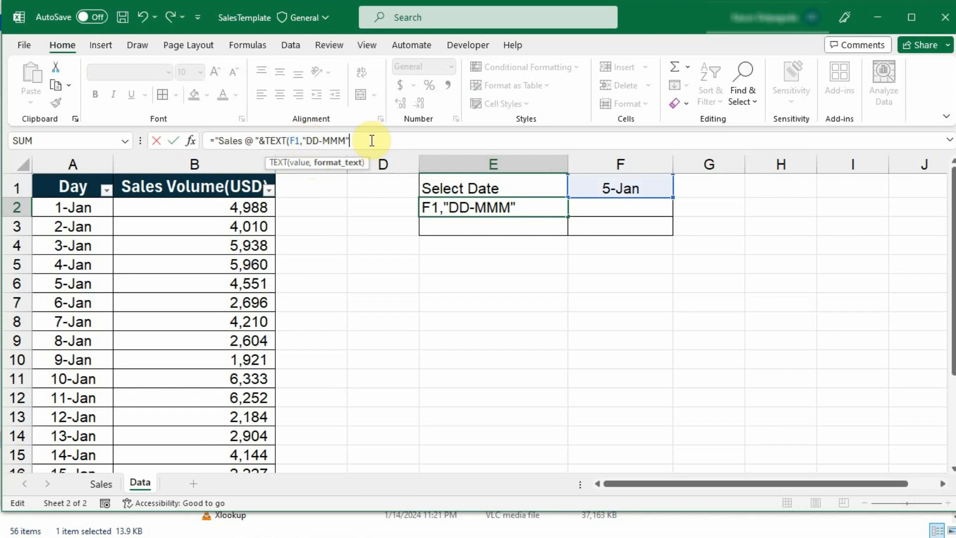
{"action": "type", "text": ")"}
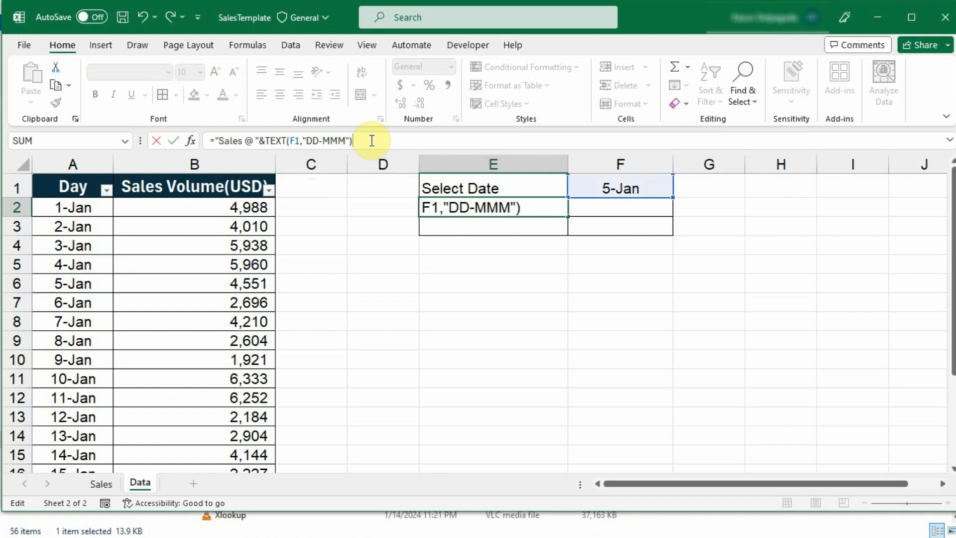
{"action": "key", "text": "Return"}
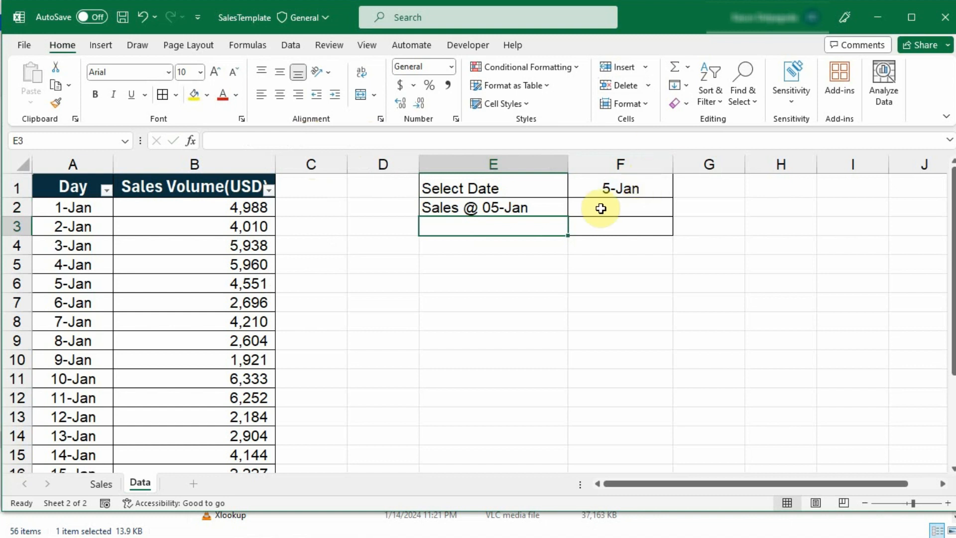
{"action": "left_click", "coordinate": [579, 207]}
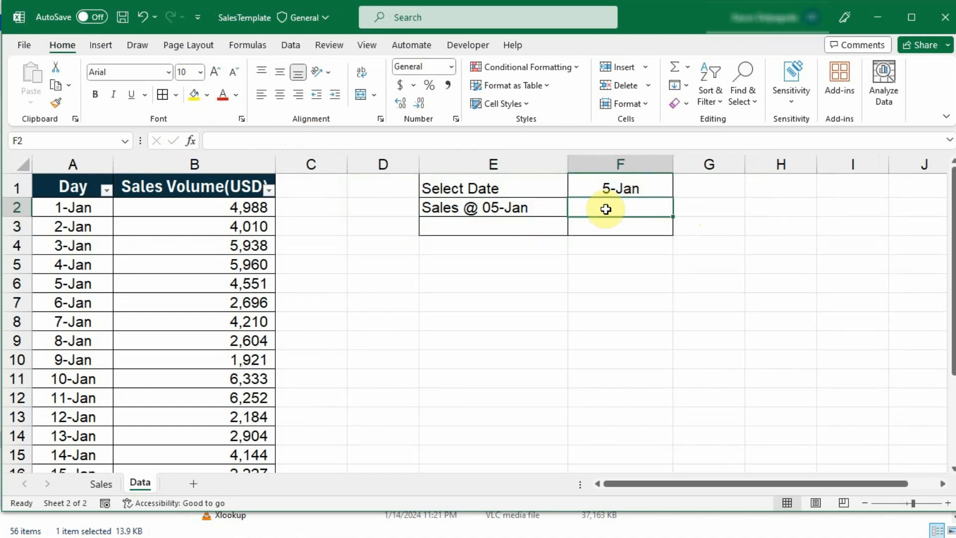
Enter =SUMIFS(SalesD[Sales Volume(USD)],SalesD[Day],F1) in F2, returning 4551
{"action": "type", "text": "="}
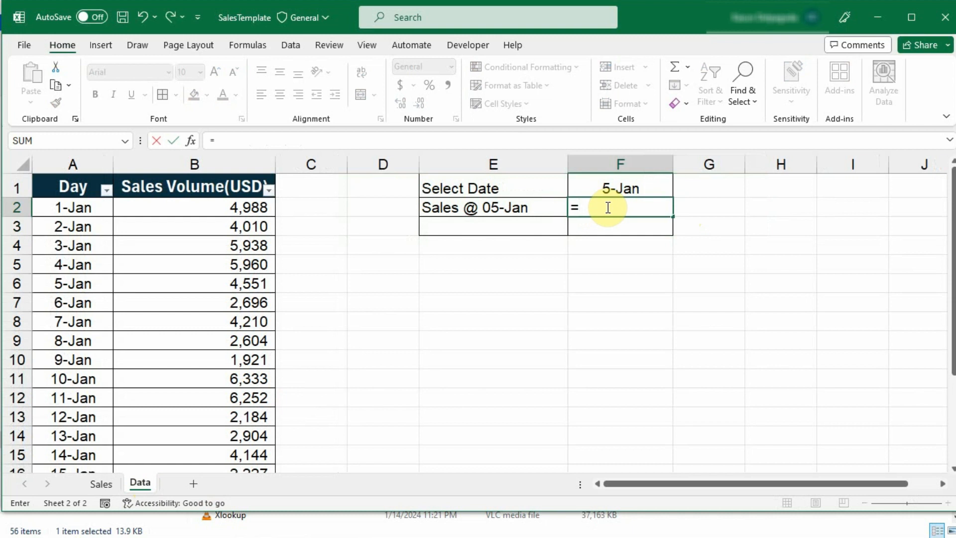
{"action": "type", "text": "sum"}
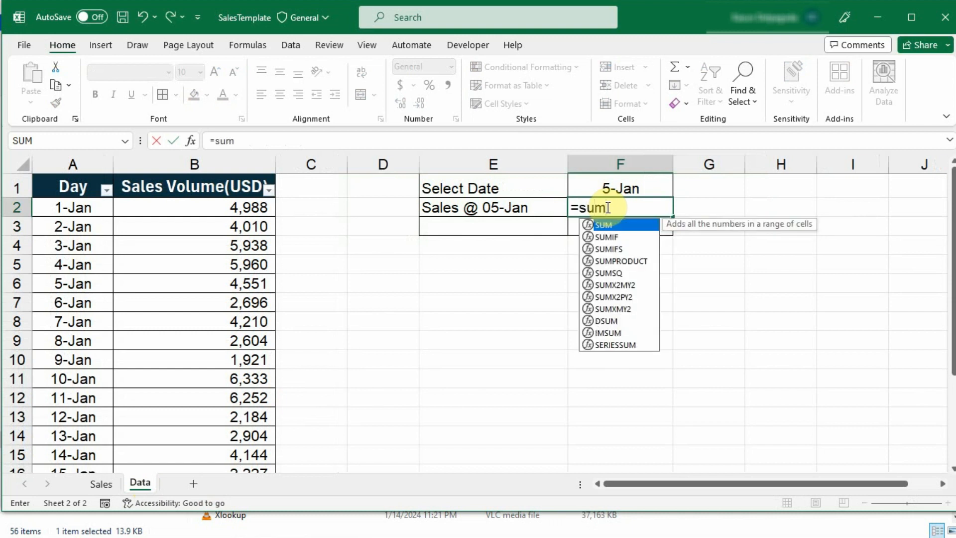
{"action": "double_click", "coordinate": [625, 249]}
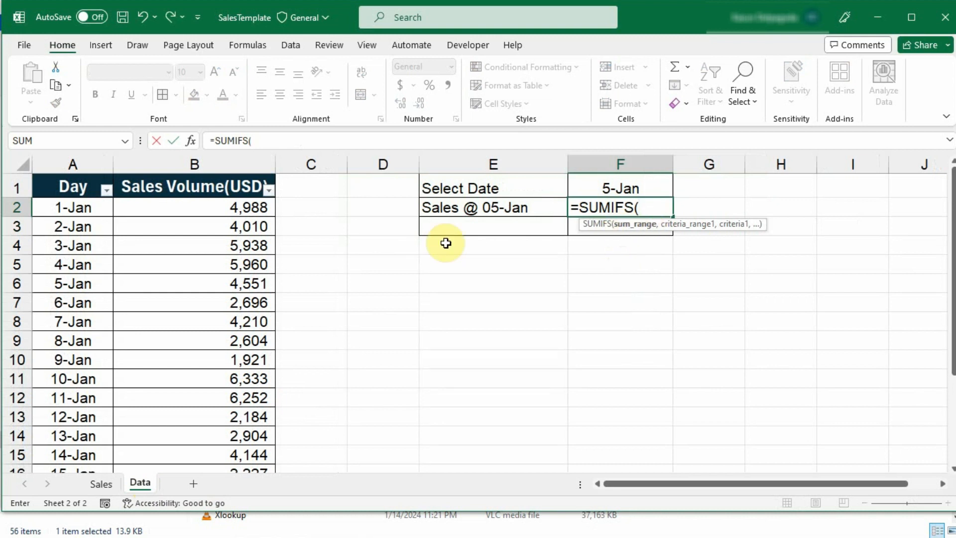
{"action": "left_click_drag", "start_coordinate": [220, 209], "coordinate": [265, 423]}
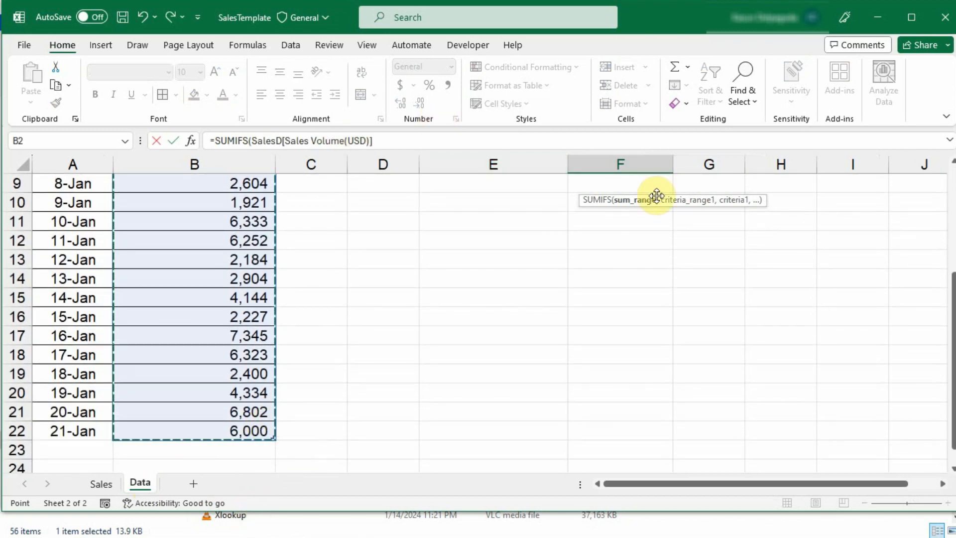
{"action": "scroll", "coordinate": [448, 184], "scroll_direction": "up", "scroll_amount": 3}
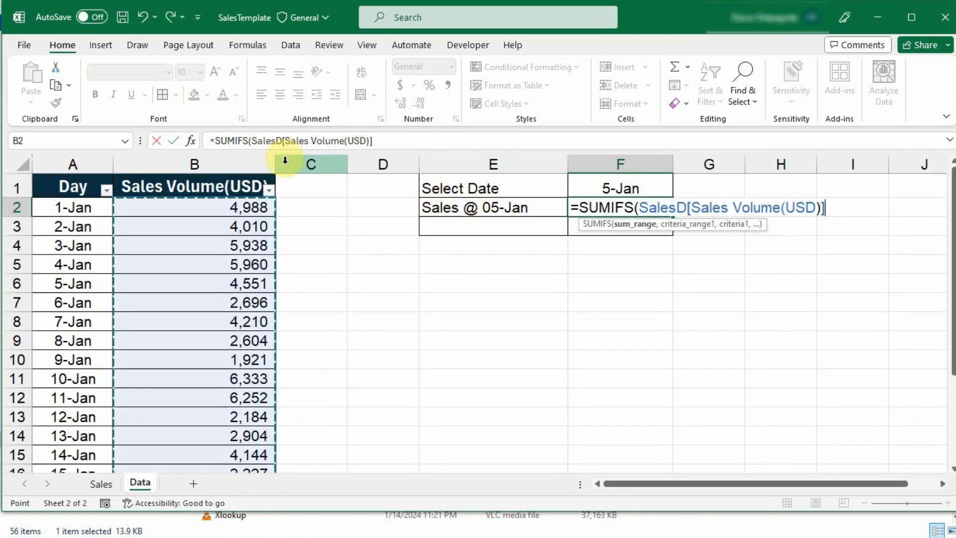
{"action": "left_click", "coordinate": [384, 145]}
{"action": "type", "text": ","}
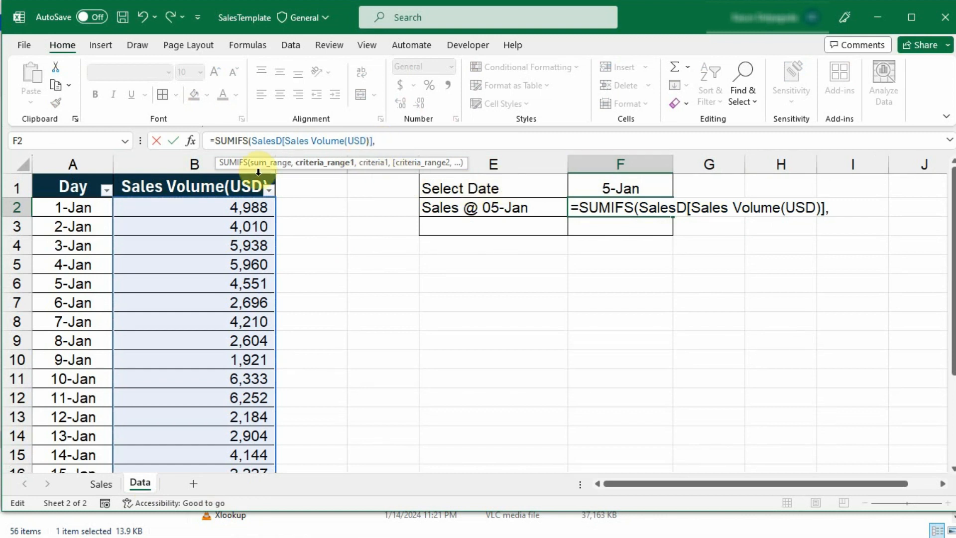
{"action": "left_click_drag", "start_coordinate": [73, 198], "coordinate": [70, 428]}
{"action": "scroll", "coordinate": [952, 354], "scroll_direction": "up", "scroll_amount": 3}
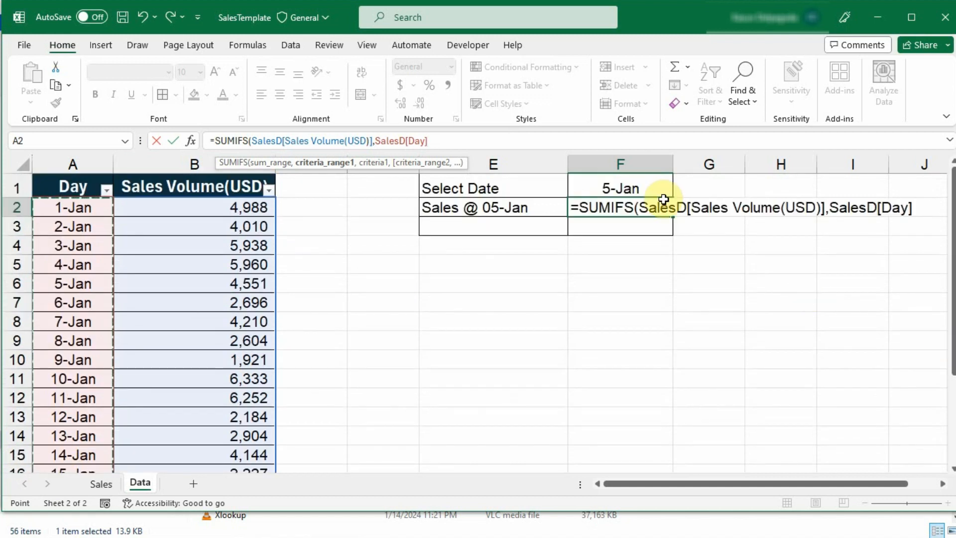
{"action": "type", "text": ","}
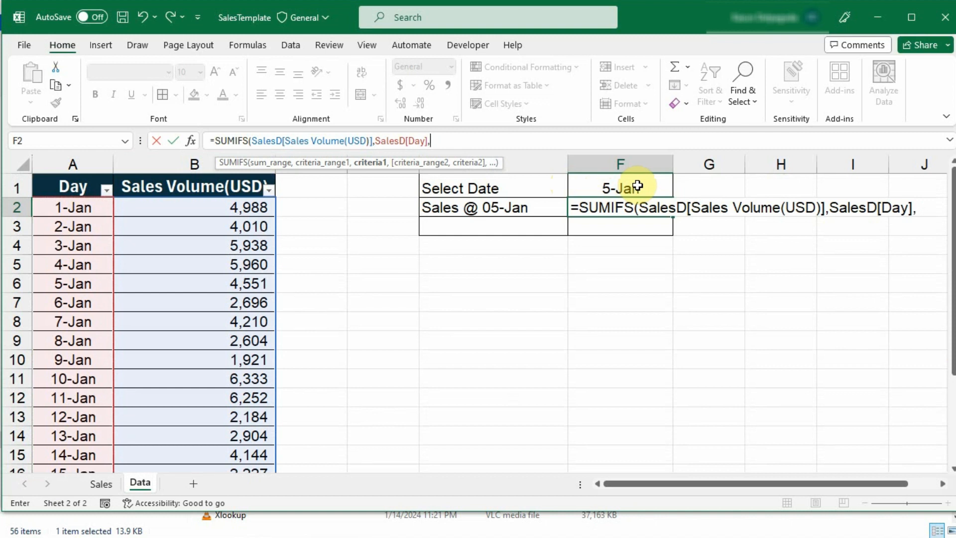
{"action": "left_click", "coordinate": [637, 186]}
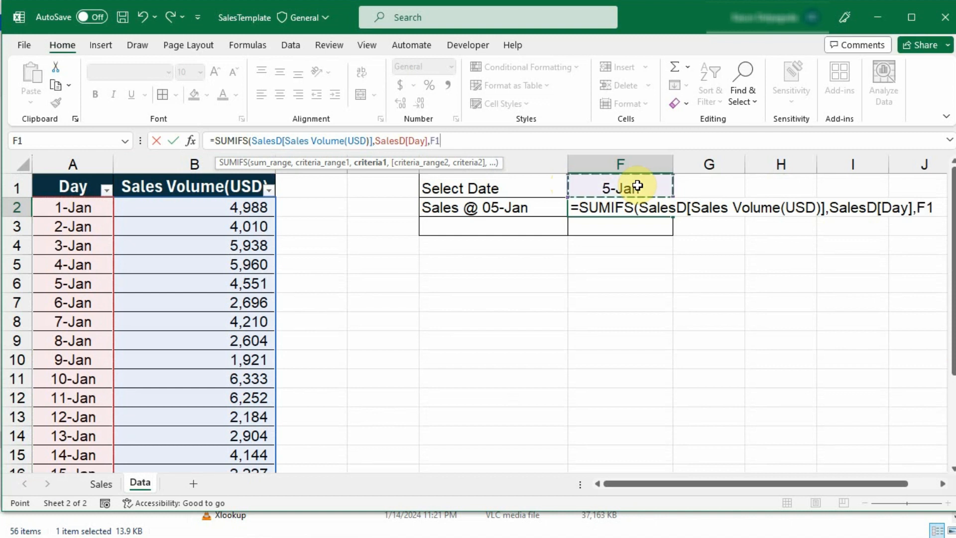
{"action": "type", "text": ")"}
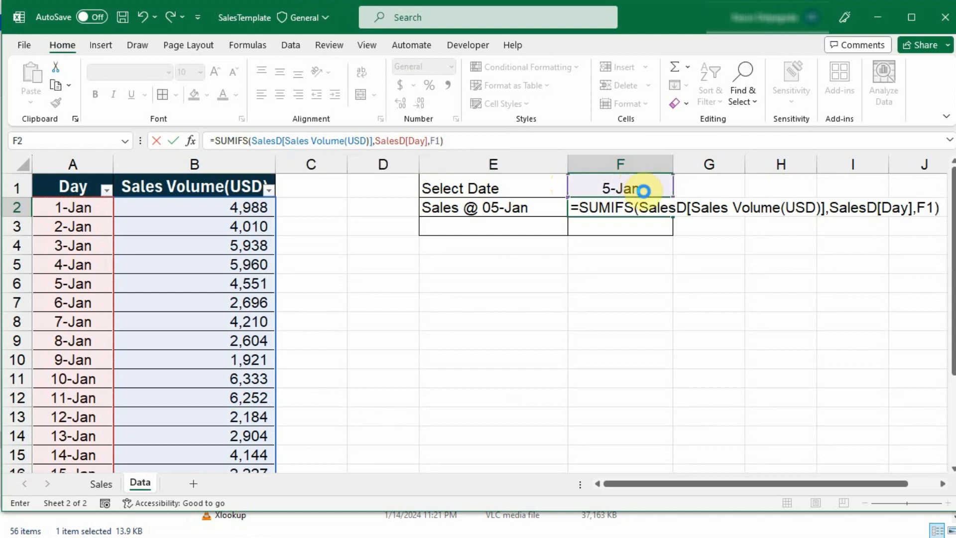
{"action": "key", "text": "Return"}
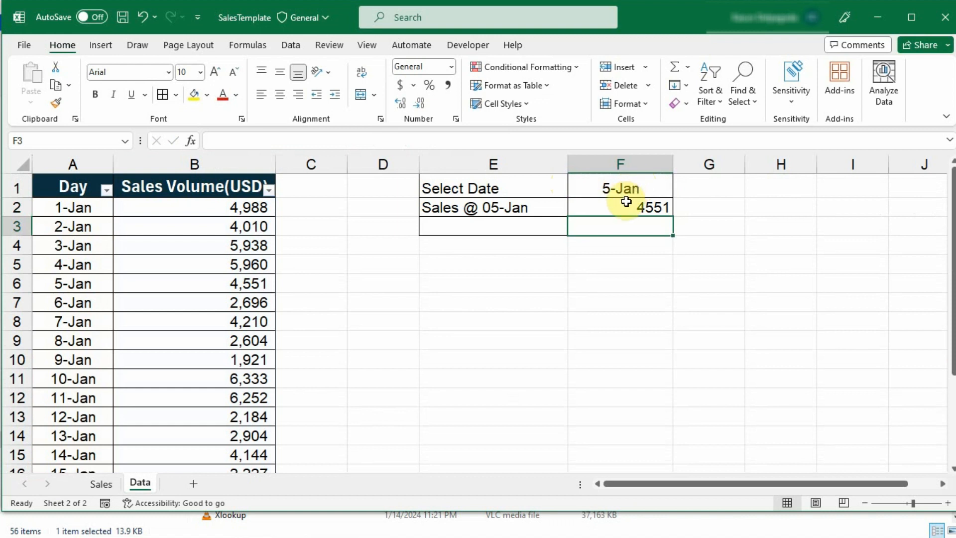
Format-paint B3's comma format onto F2 so it reads 4,551, then copy the 5-Jan date in A6
{"action": "left_click", "coordinate": [626, 204]}
{"action": "left_click", "coordinate": [234, 226]}
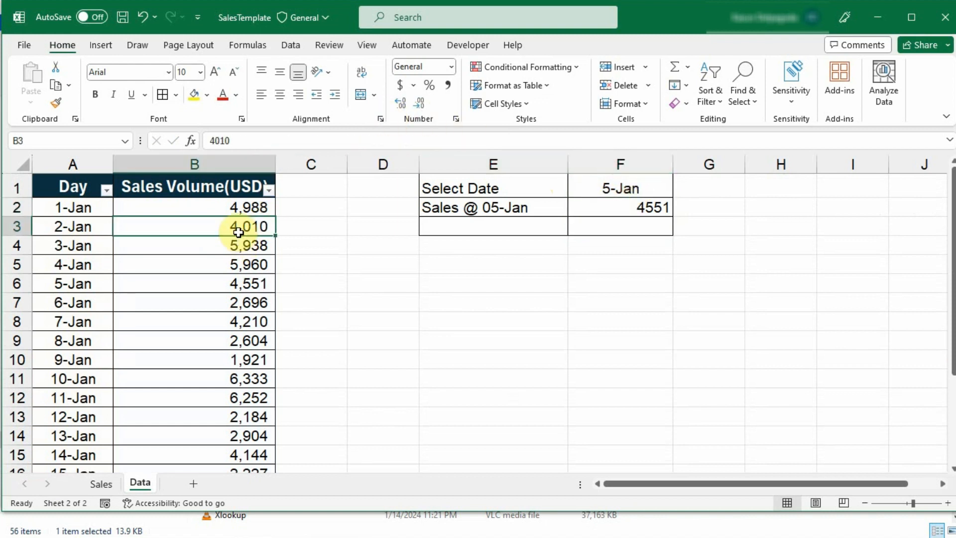
{"action": "left_click", "coordinate": [58, 102]}
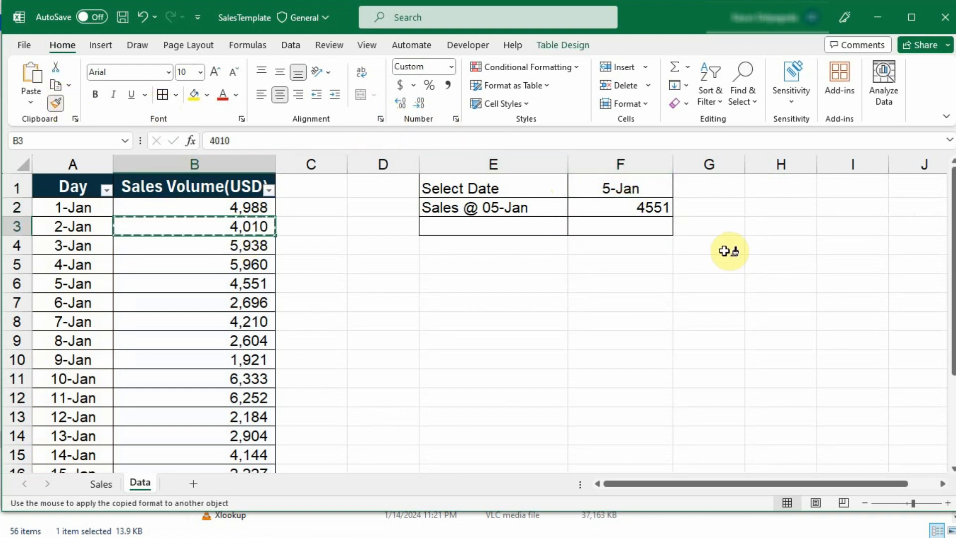
{"action": "left_click", "coordinate": [648, 207]}
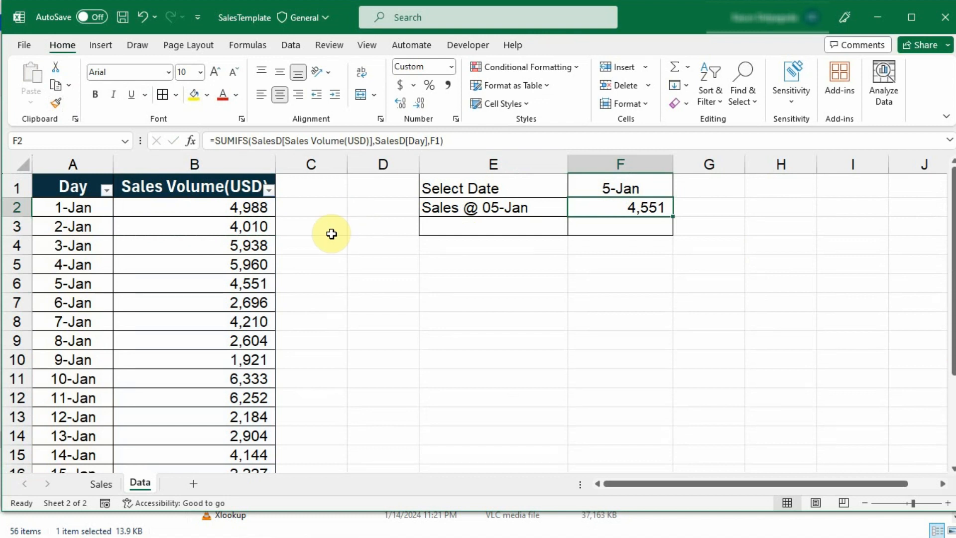
{"action": "left_click", "coordinate": [77, 278]}
{"action": "key", "text": "ctrl+c"}
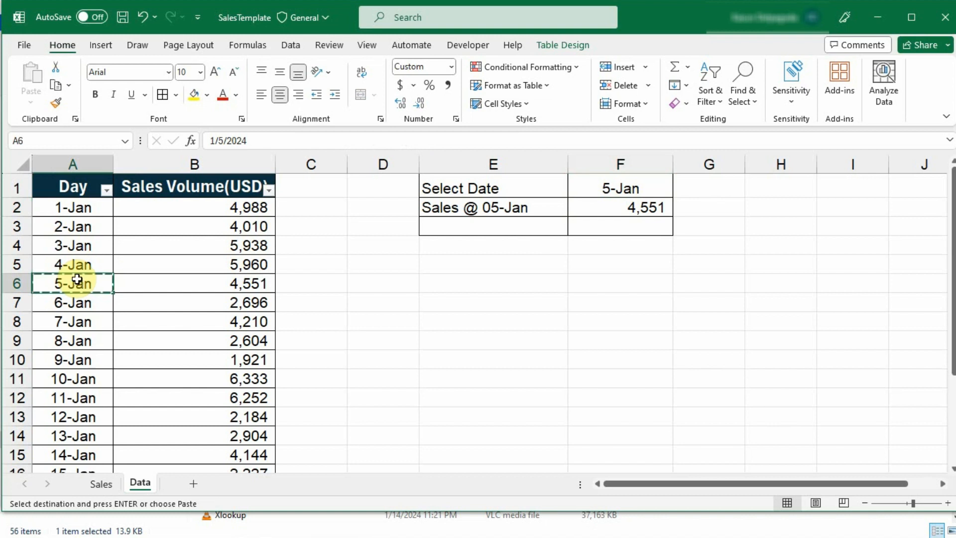
Paste 5-Jan over the 4-Jan date in A5, making F2 total 10,511
{"action": "left_click", "coordinate": [68, 265]}
{"action": "key", "text": "ctrl+v"}
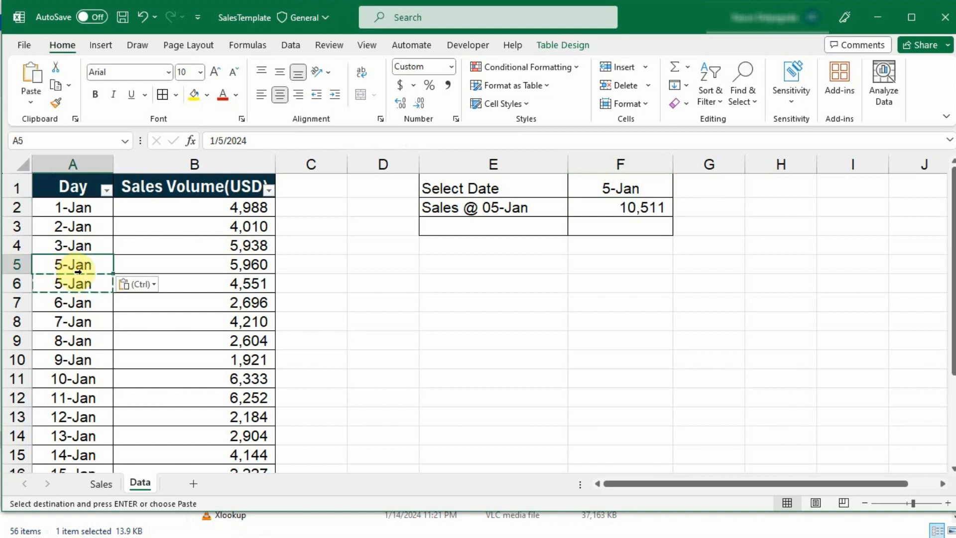
{"action": "left_click", "coordinate": [316, 267]}
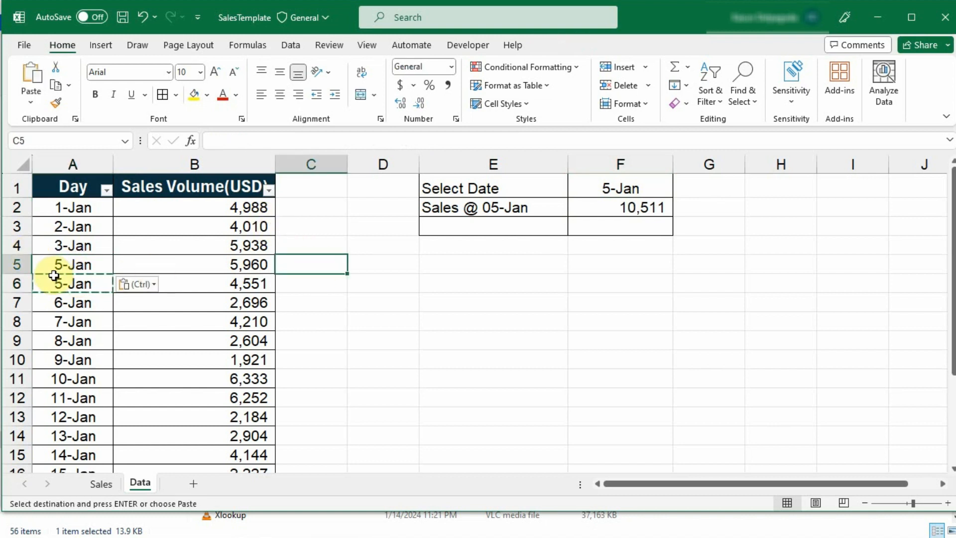
{"action": "left_click_drag", "start_coordinate": [53, 265], "coordinate": [74, 281]}
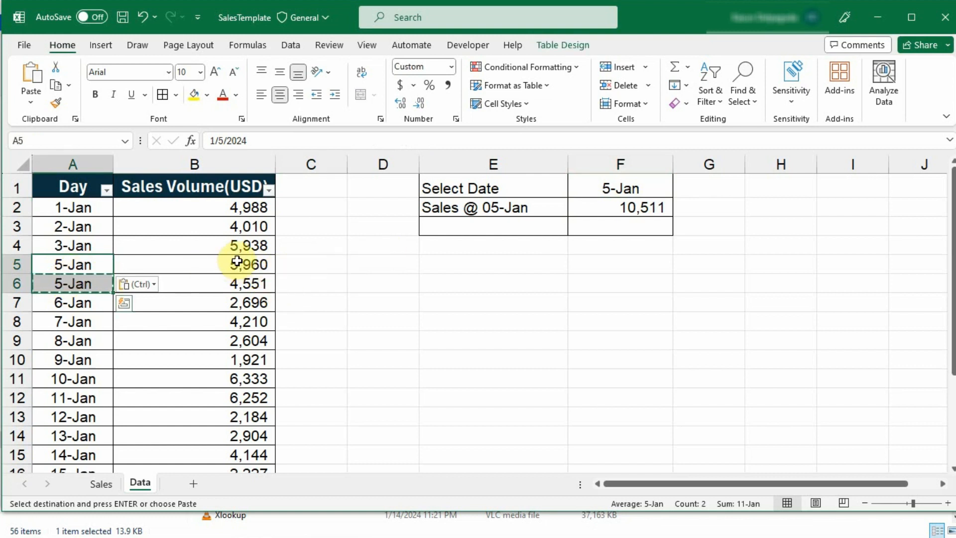
Fill the two 5-Jan sales figures in B5:B6 yellow
{"action": "left_click_drag", "start_coordinate": [235, 264], "coordinate": [247, 281]}
{"action": "left_click", "coordinate": [195, 97]}
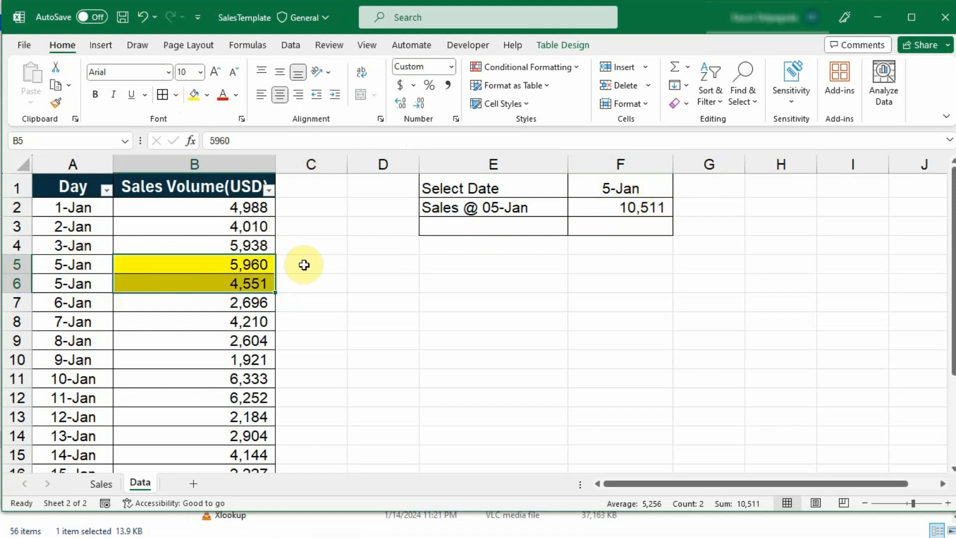
{"action": "left_click_drag", "start_coordinate": [70, 266], "coordinate": [262, 265]}
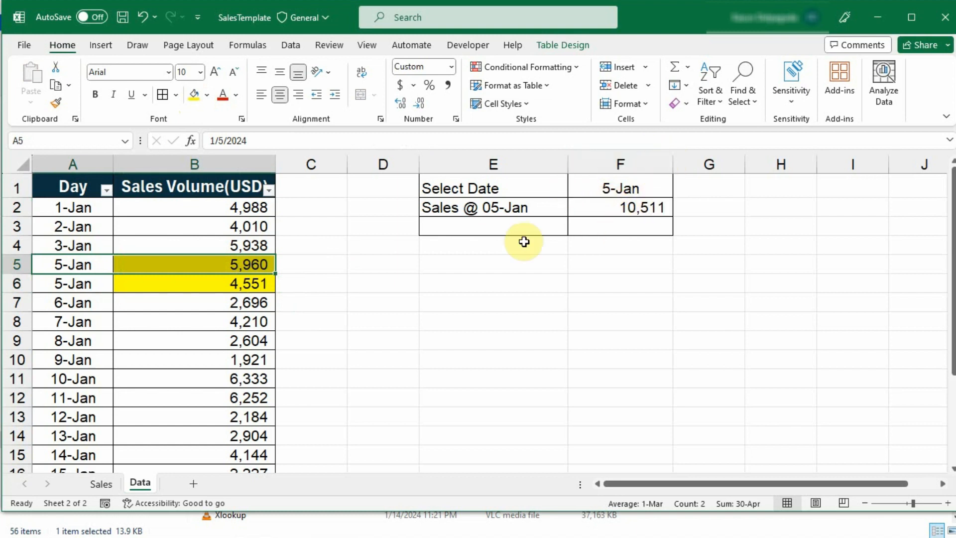
{"action": "left_click", "coordinate": [501, 230]}
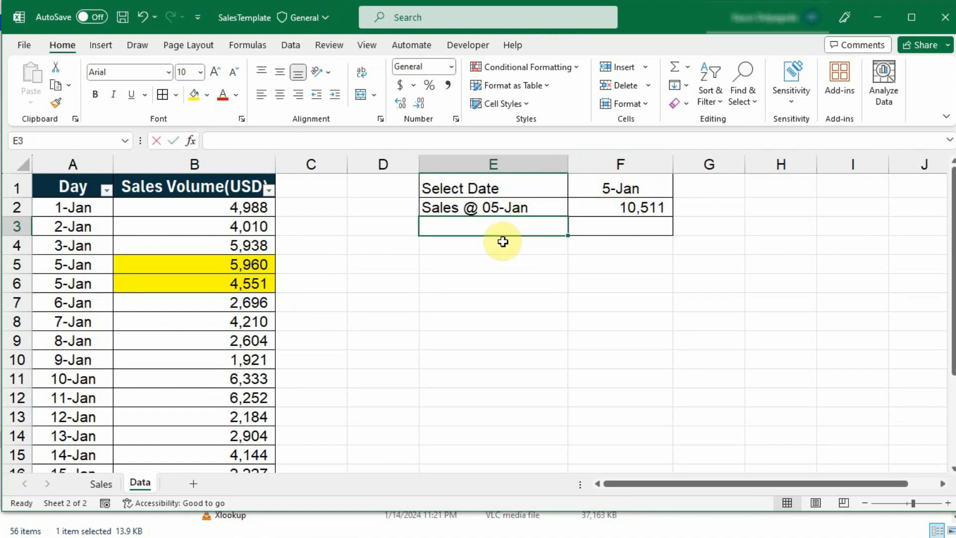
Start E3's formula as ="Cumulative Sales from "& followed by TEXT
{"action": "type", "text": "Cumu"}
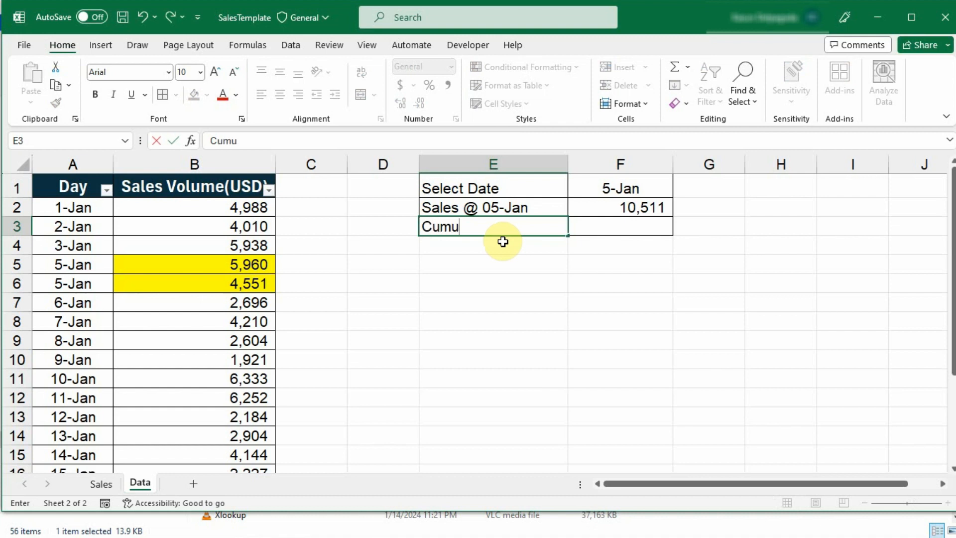
{"action": "type", "text": "lative Sales "}
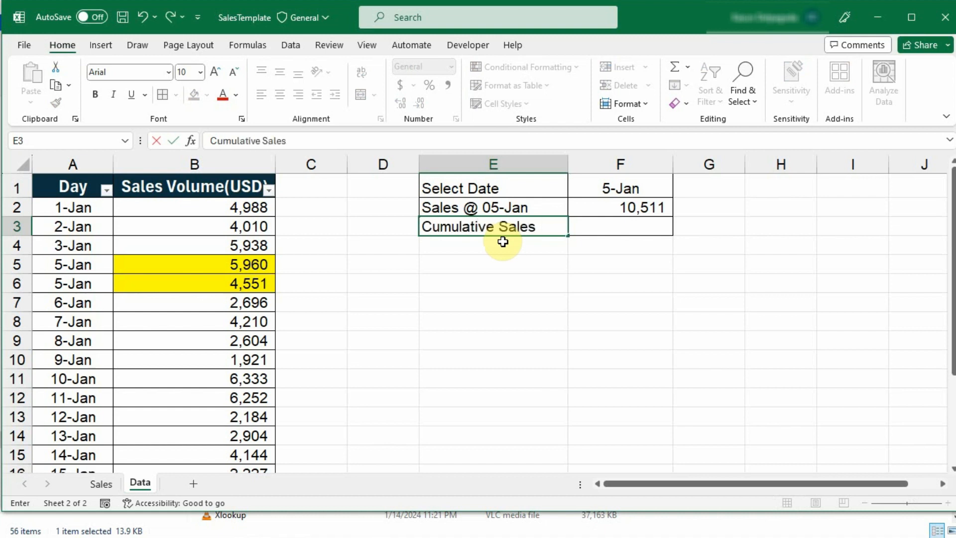
{"action": "type", "text": "from"}
{"action": "left_click", "coordinate": [210, 141]}
{"action": "type", "text": "="}
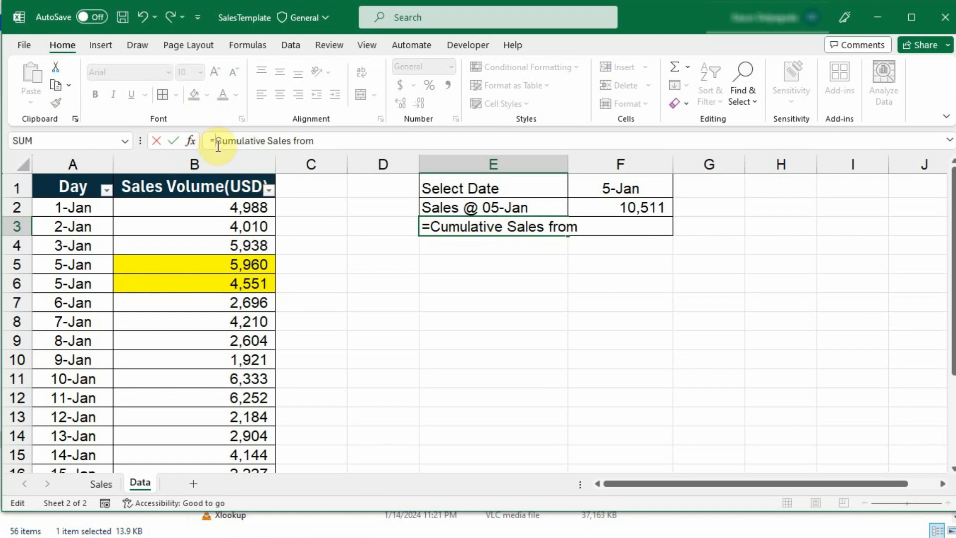
{"action": "type", "text": "\"\""}
{"action": "key", "text": "BackSpace"}
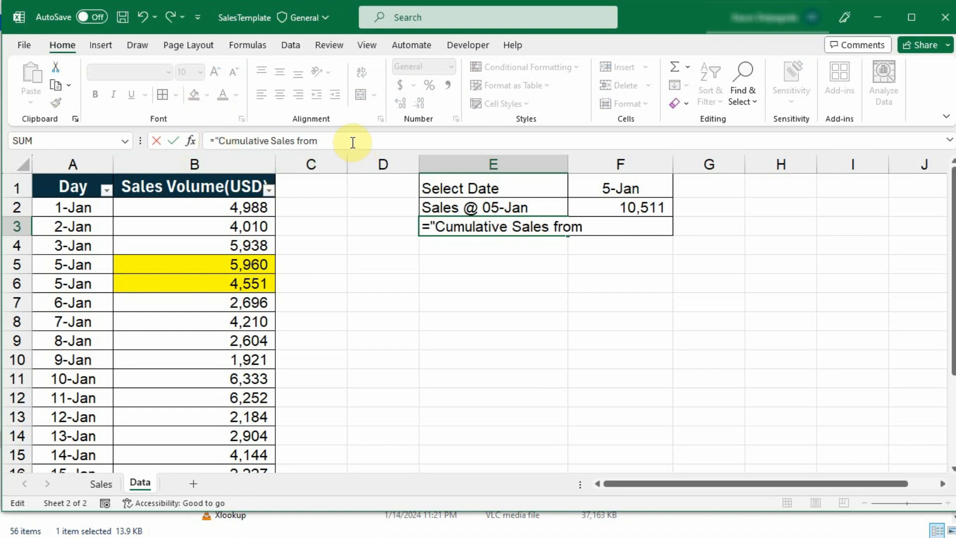
{"action": "type", "text": "\"\"&"}
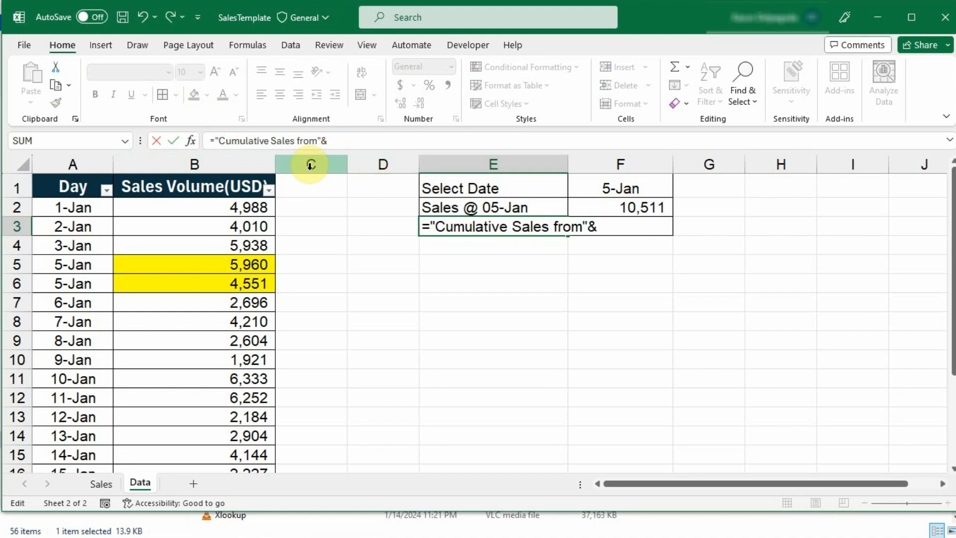
{"action": "left_click", "coordinate": [318, 141]}
{"action": "type", "text": "\"&"}
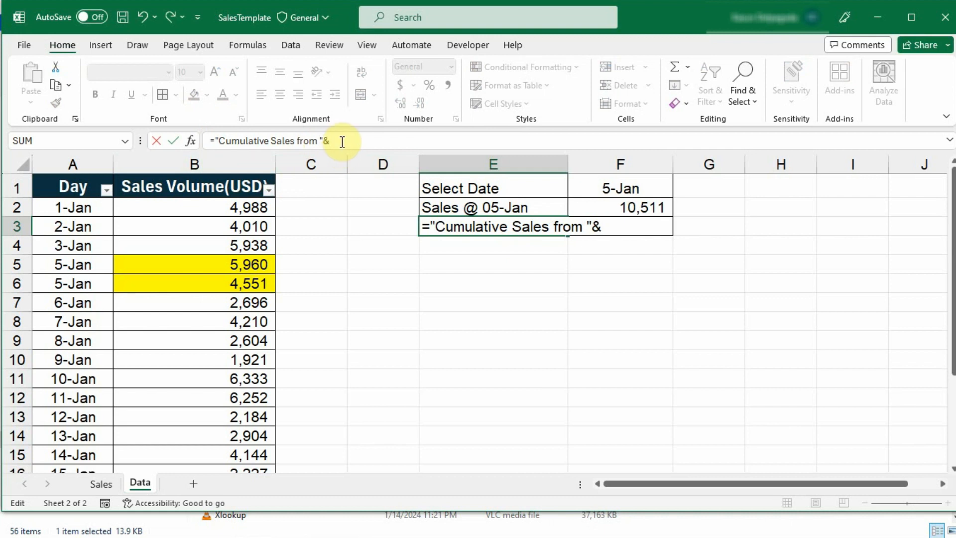
{"action": "type", "text": "text"}
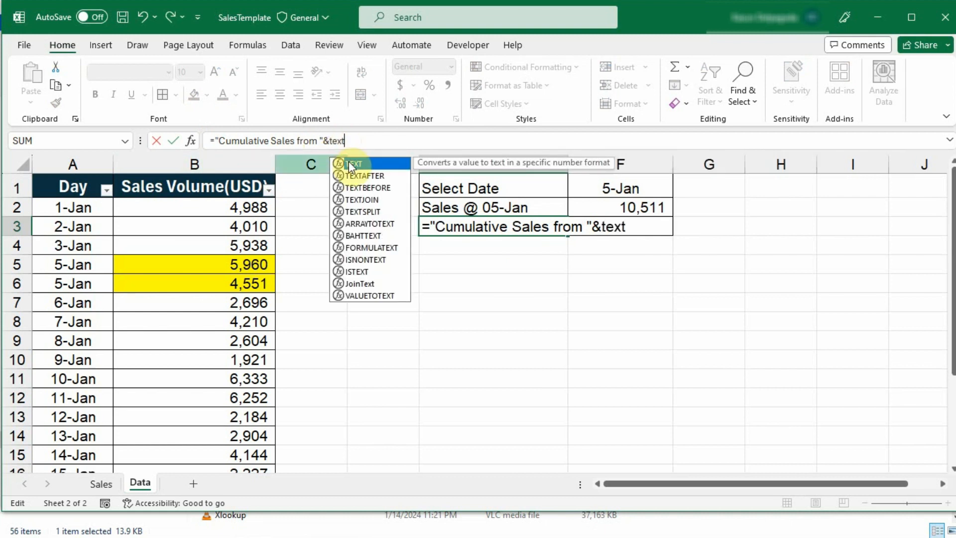
Add TEXT(A2,"DD-MMM") and the " to " joiner to E3's label formula
{"action": "double_click", "coordinate": [348, 163]}
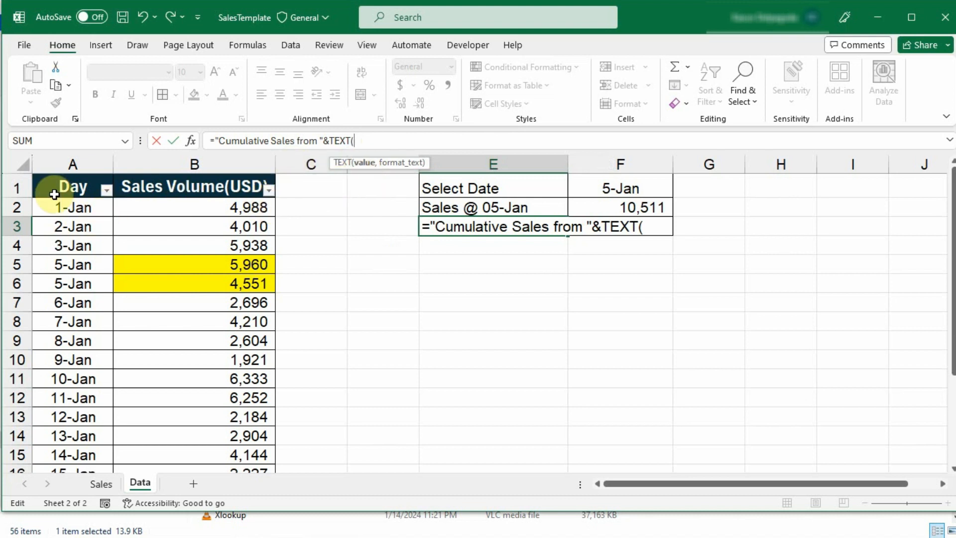
{"action": "left_click", "coordinate": [72, 205]}
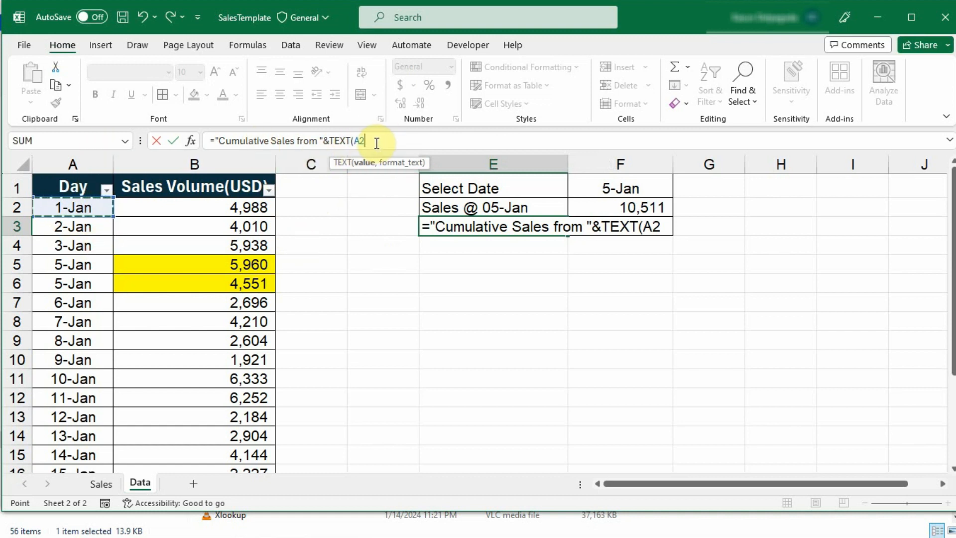
{"action": "type", "text": ","}
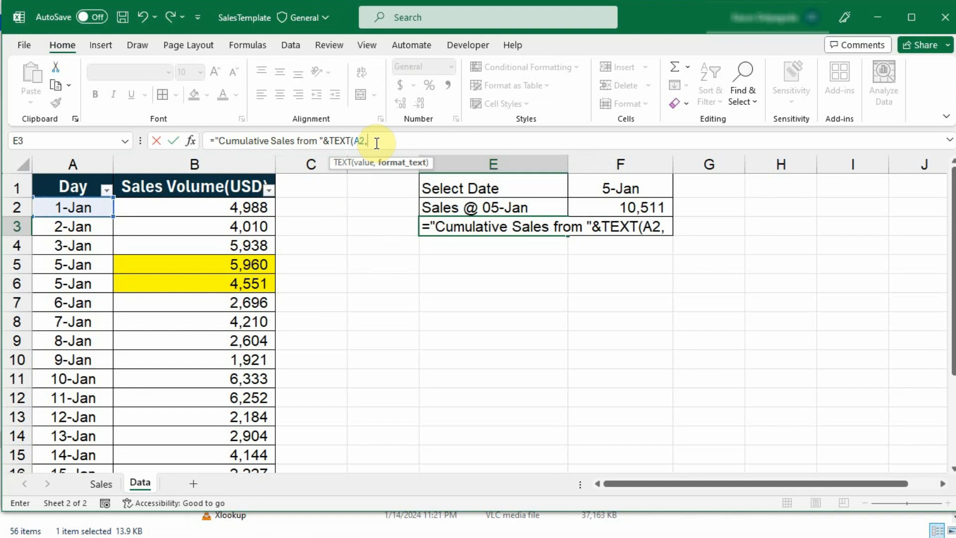
{"action": "type", "text": "\"\""}
{"action": "left_click", "coordinate": [372, 140]}
{"action": "type", "text": "DD-MMM\""}
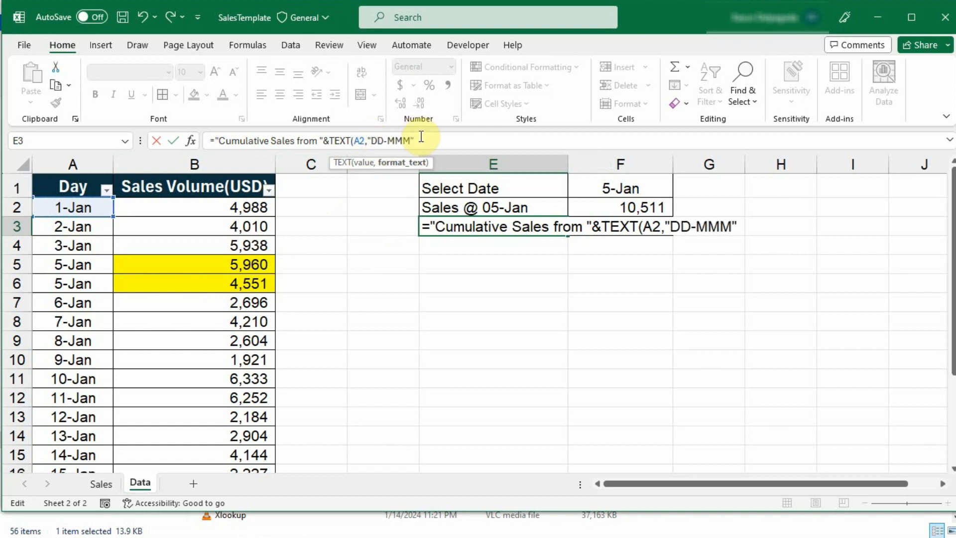
{"action": "type", "text": ")"}
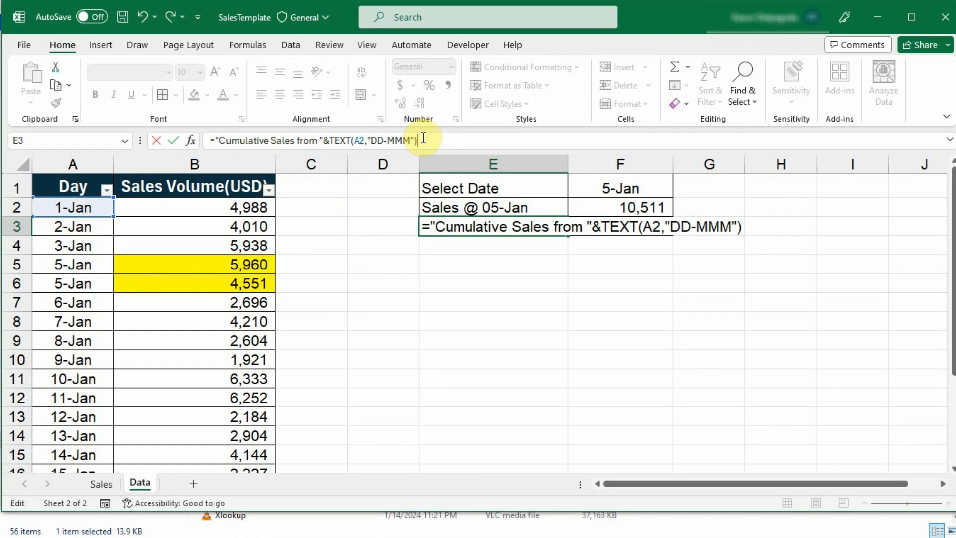
{"action": "type", "text": "&"}
{"action": "type", "text": "\")&\" to \"&"}
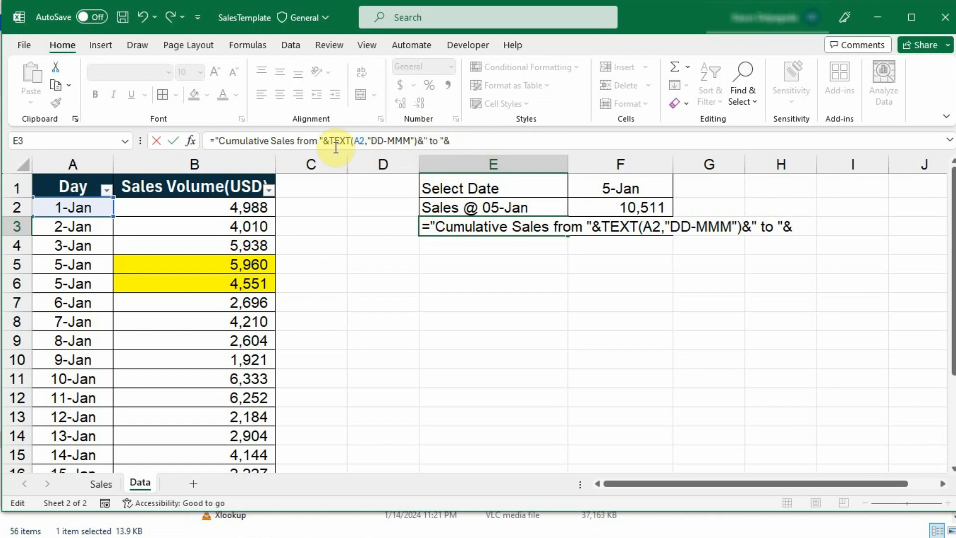
Append TEXT(F1,"DD-MMM") to finish 'Cumulative Sales from 01-Jan to 05-Jan' and autofit column E
{"action": "left_click_drag", "start_coordinate": [331, 141], "coordinate": [417, 143]}
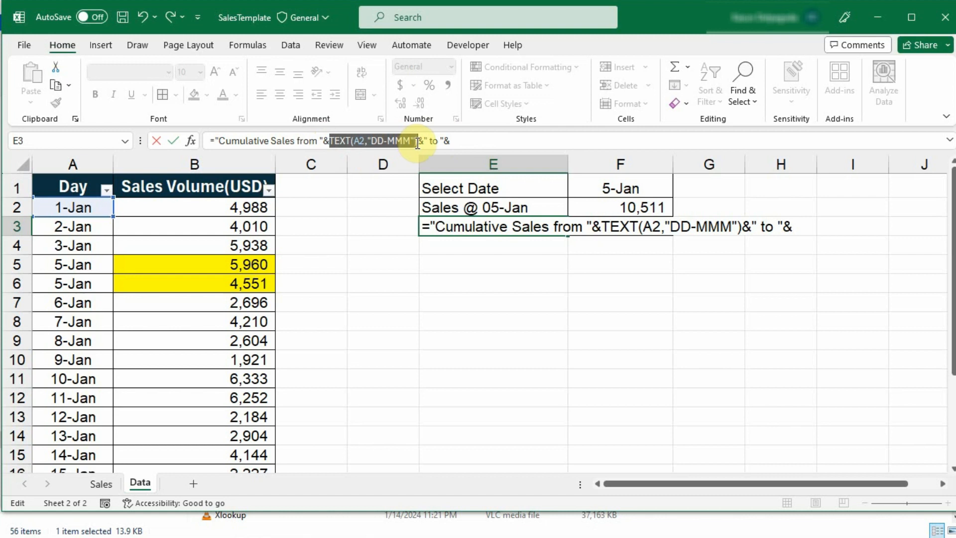
{"action": "left_click", "coordinate": [454, 141]}
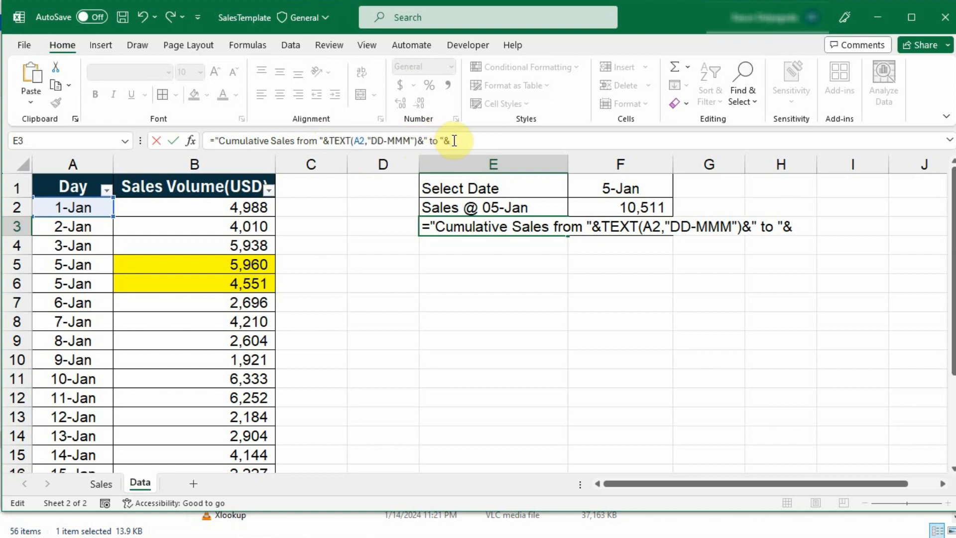
{"action": "key", "text": "ctrl+v"}
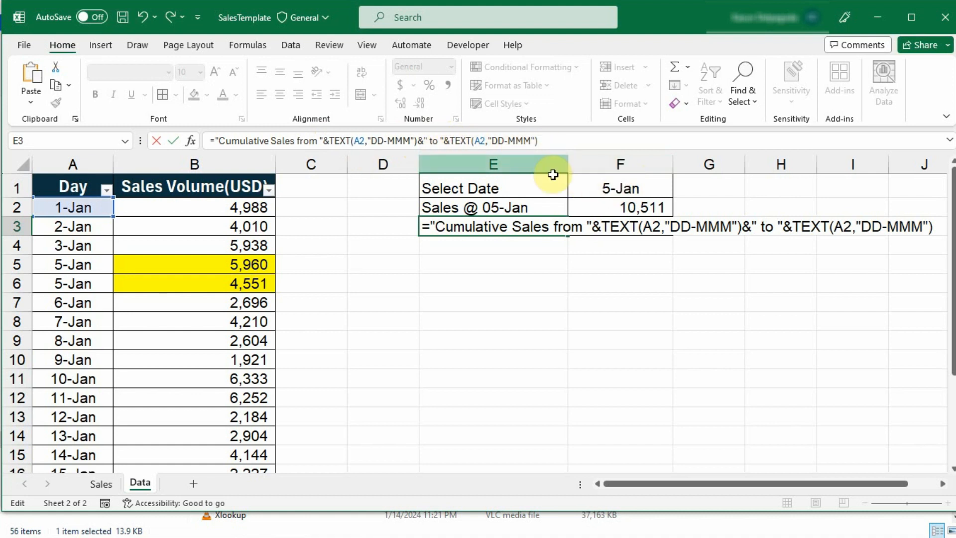
{"action": "left_click", "coordinate": [489, 148]}
{"action": "key", "text": "BackSpace"}
{"action": "key", "text": "BackSpace"}
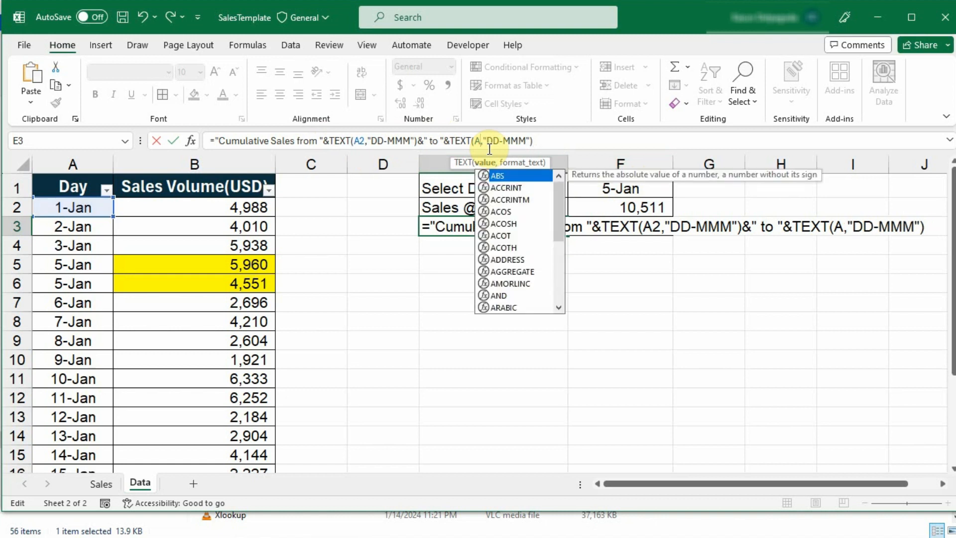
{"action": "left_click", "coordinate": [610, 185]}
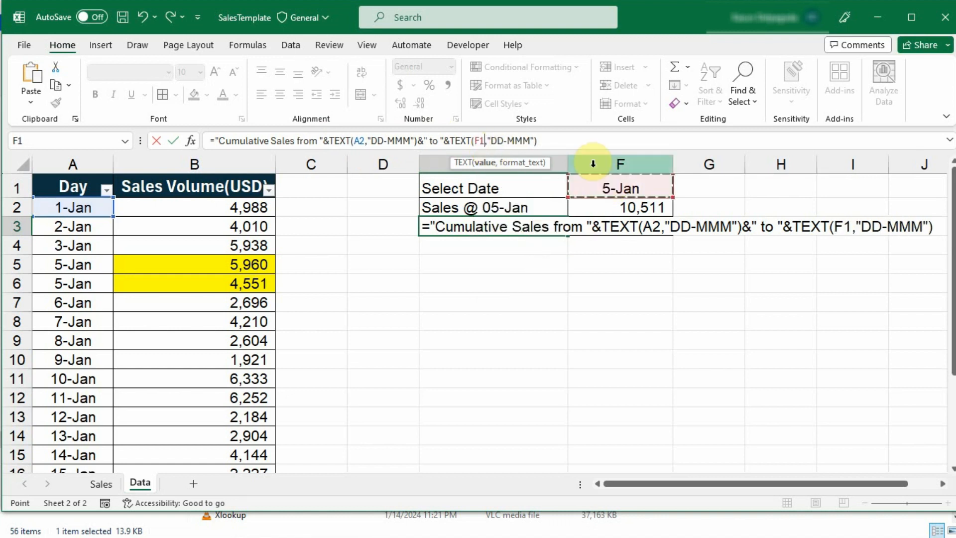
{"action": "left_click", "coordinate": [559, 138]}
{"action": "key", "text": "Return"}
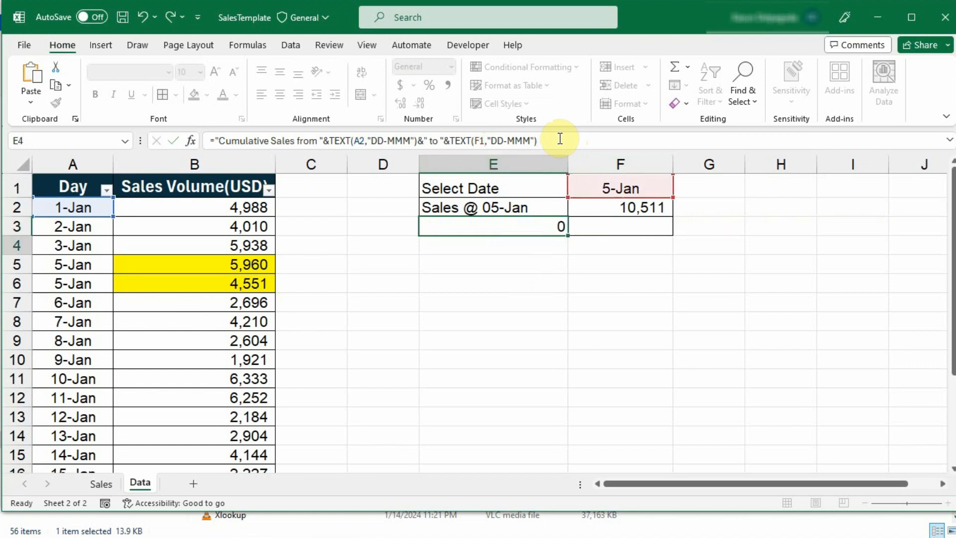
{"action": "double_click", "coordinate": [568, 163]}
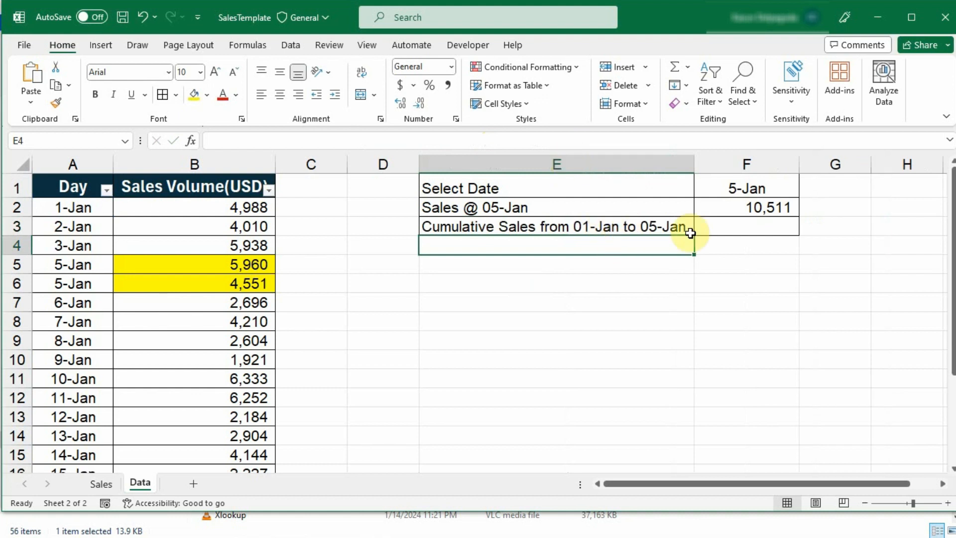
{"action": "left_click", "coordinate": [711, 186]}
Pick 7-Jan in F1's dropdown so F2 shows 4,210 and labels read 07-Jan
{"action": "left_click", "coordinate": [806, 192]}
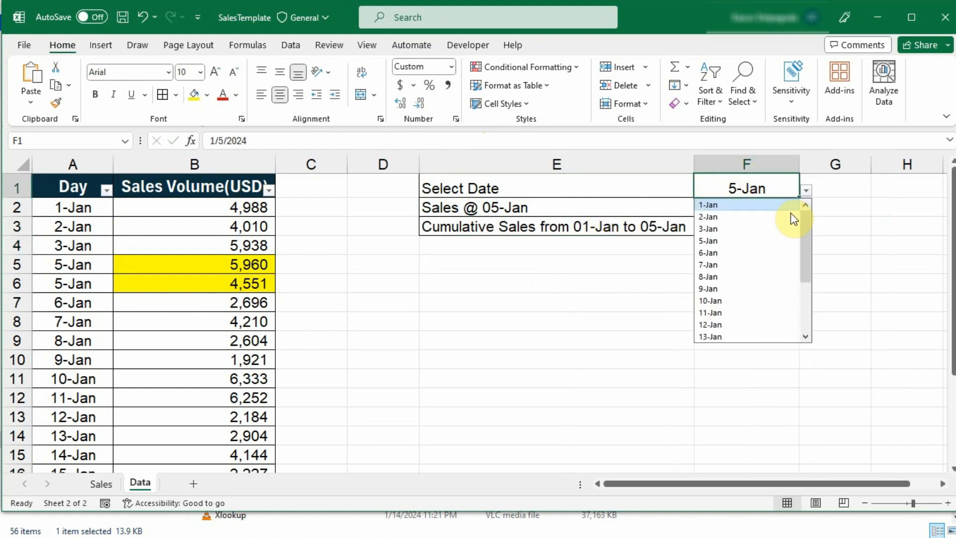
{"action": "left_click", "coordinate": [738, 267]}
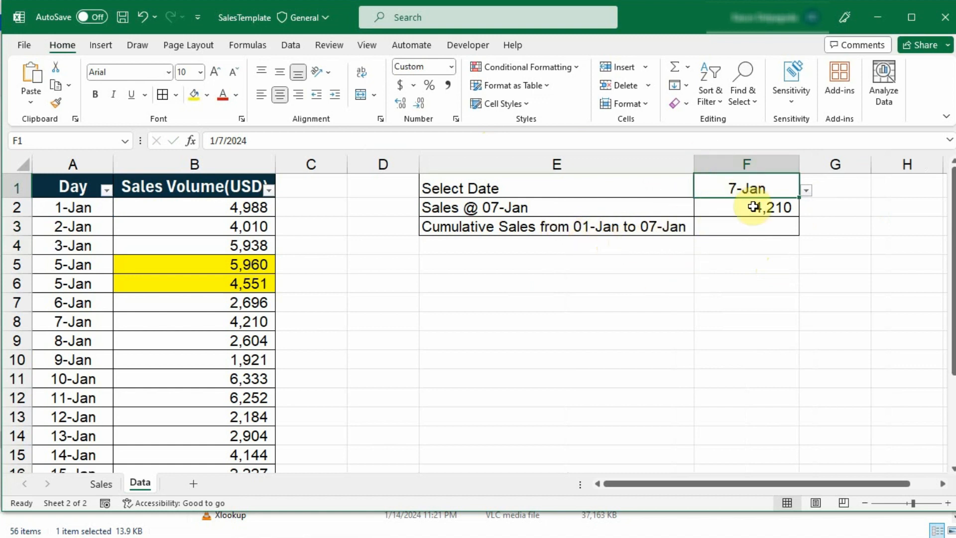
{"action": "left_click", "coordinate": [758, 229]}
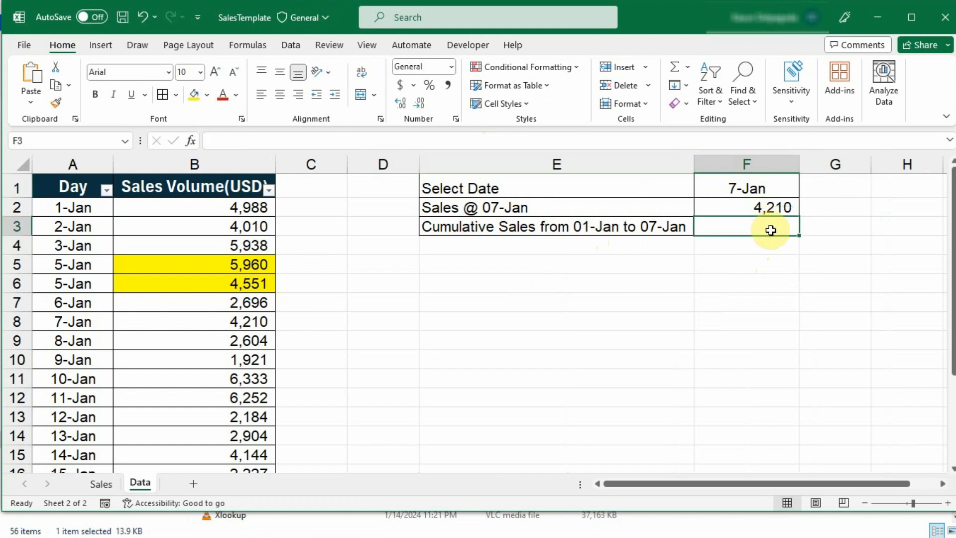
Begin a SUMIFS formula in F3, then clear the unfinished attempt
{"action": "type", "text": "="}
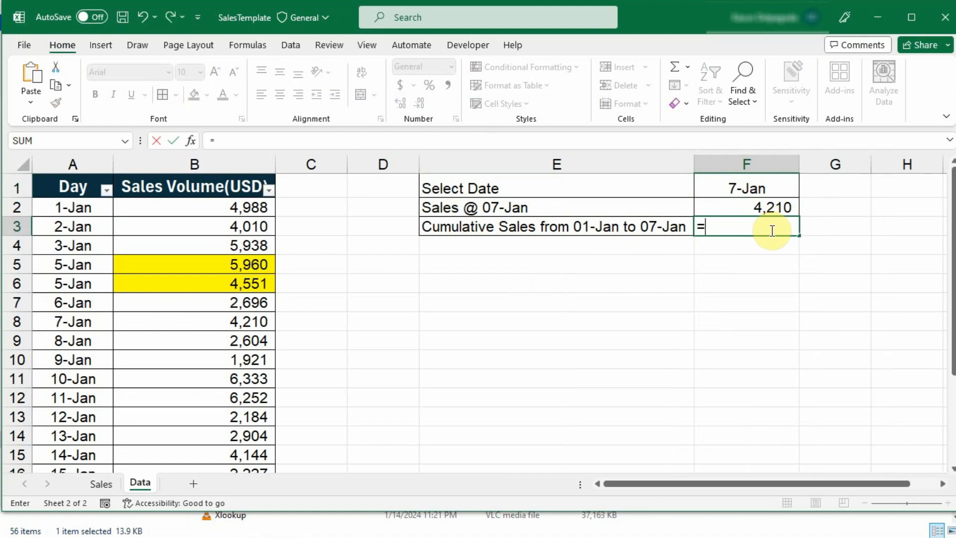
{"action": "type", "text": "su"}
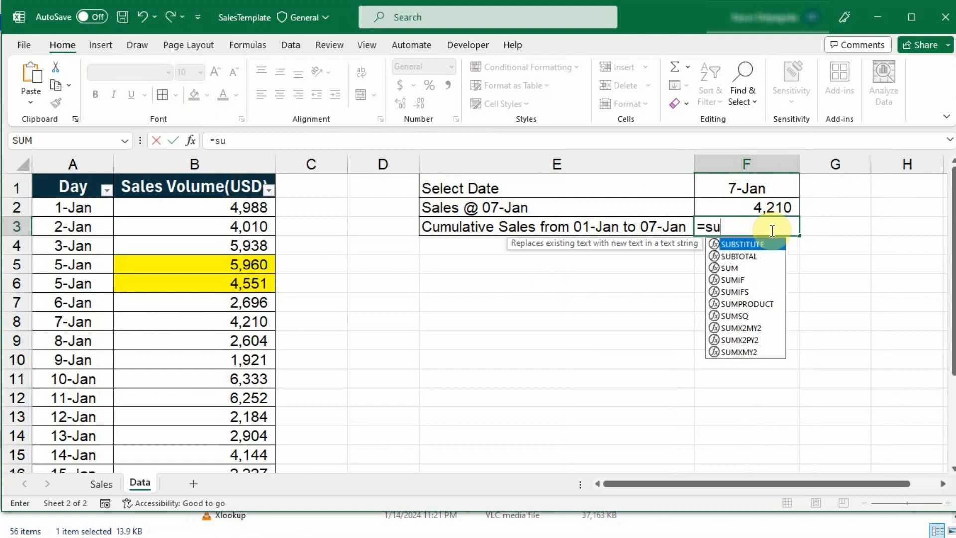
{"action": "double_click", "coordinate": [736, 293]}
{"action": "left_click", "coordinate": [259, 207]}
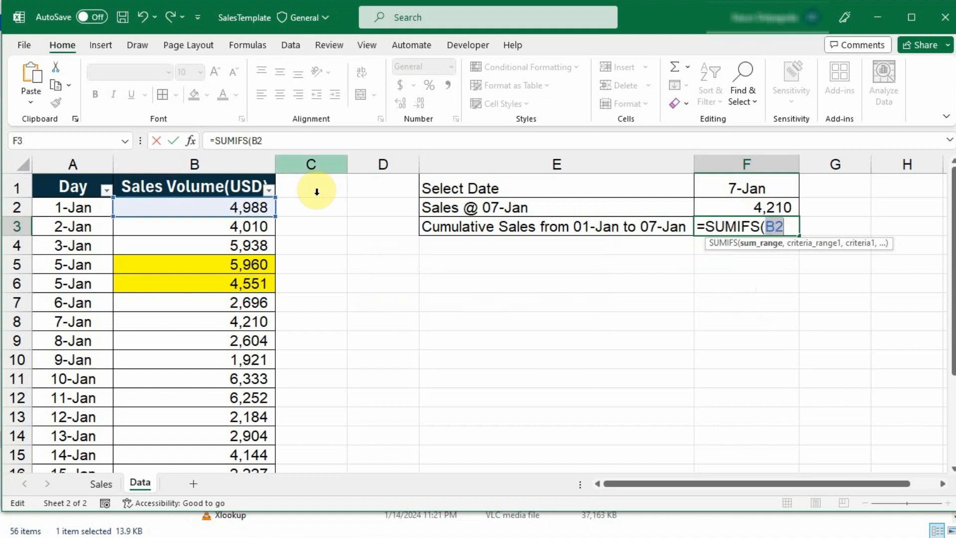
{"action": "left_click_drag", "start_coordinate": [287, 142], "coordinate": [128, 127]}
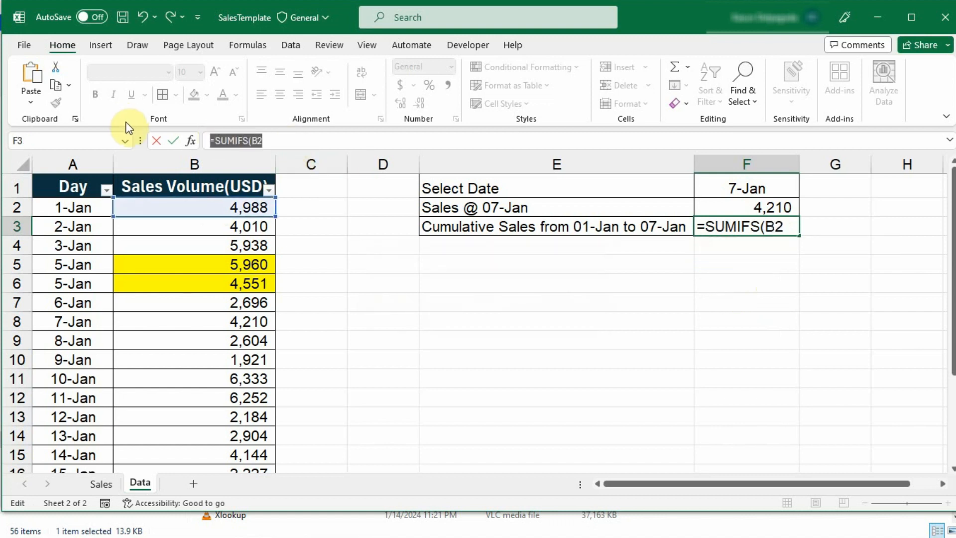
{"action": "key", "text": "BackSpace"}
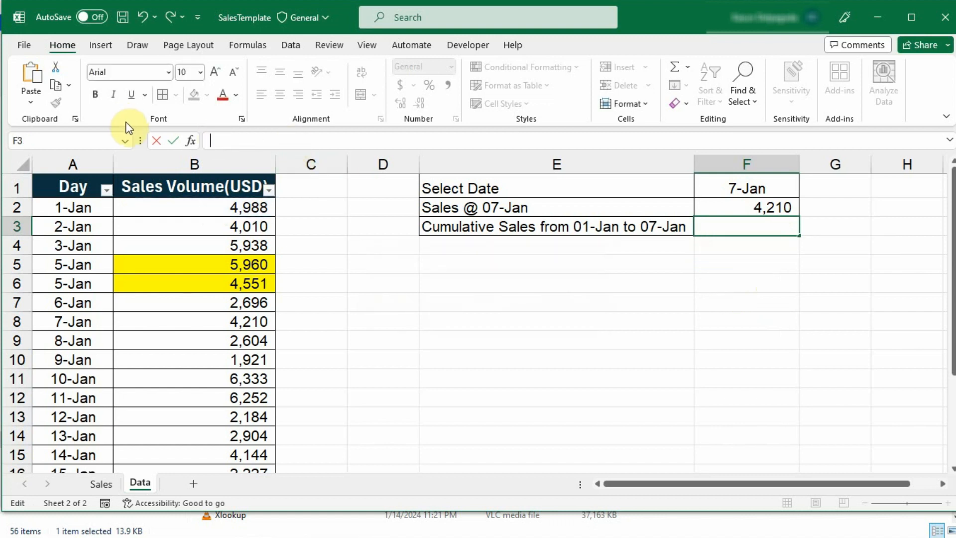
Copy F2's SUMIFS formula text and paste it into F3 after an equals sign
{"action": "left_click", "coordinate": [749, 204]}
{"action": "left_click_drag", "start_coordinate": [453, 141], "coordinate": [217, 150]}
{"action": "key", "text": "ctrl+c"}
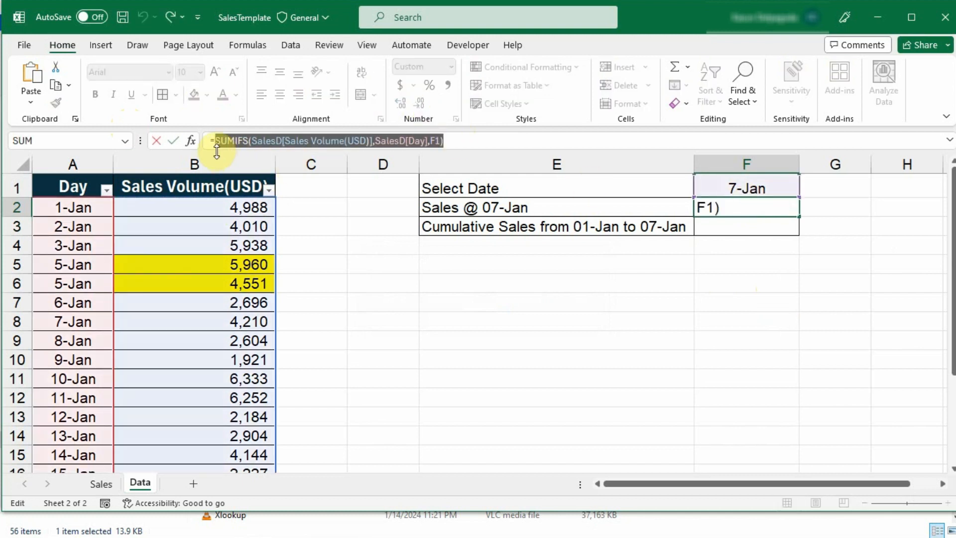
{"action": "key", "text": "Return"}
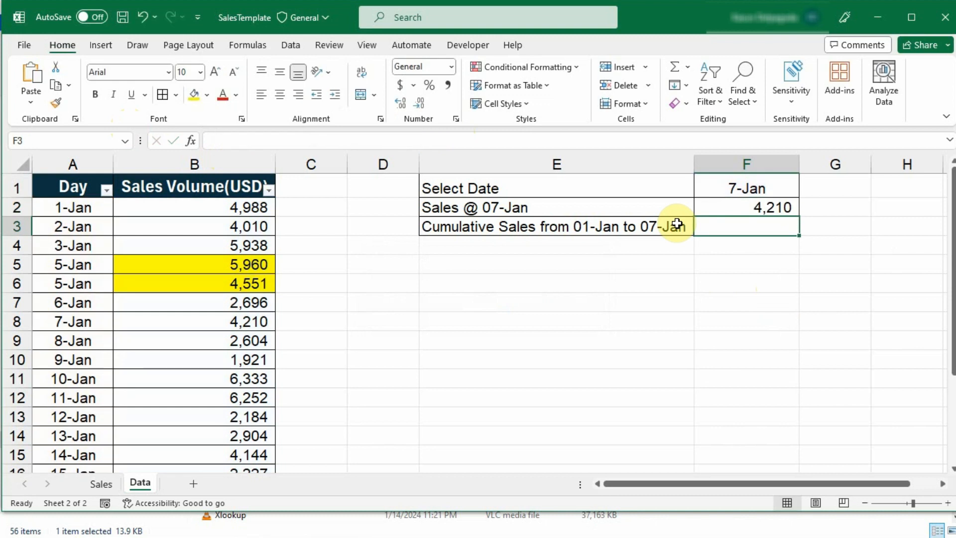
{"action": "type", "text": "="}
{"action": "key", "text": "ctrl+v"}
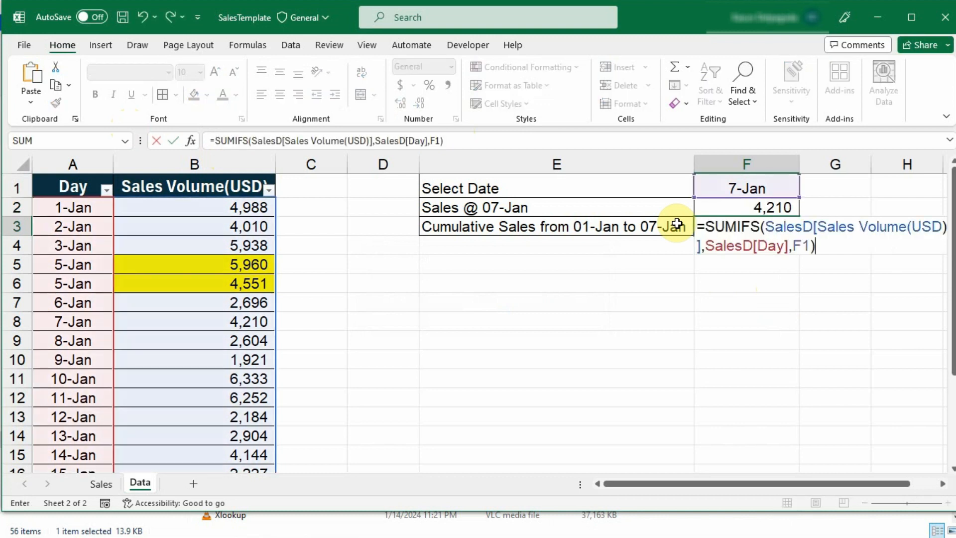
{"action": "left_click", "coordinate": [441, 142]}
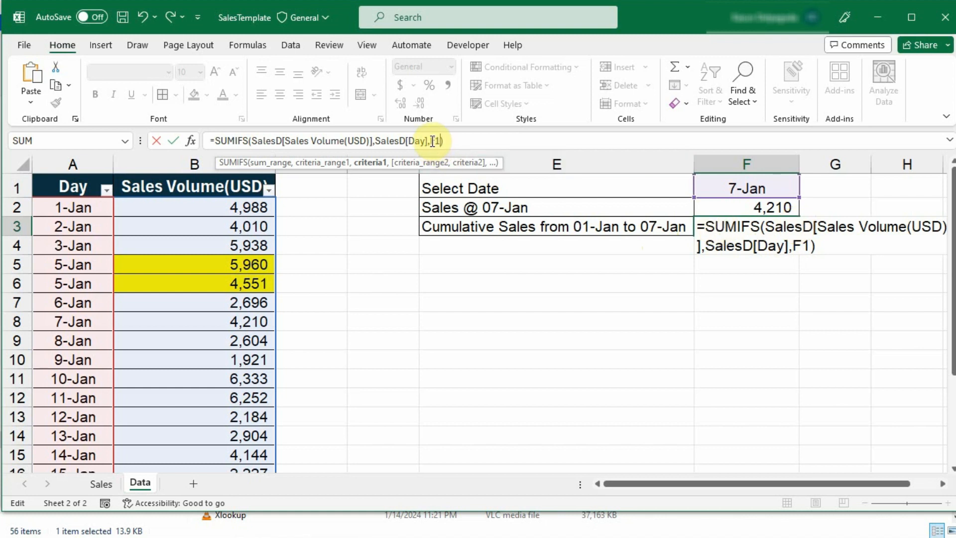
Change F3's criterion to "<="&F1 and commit it to total sales up to the selected date
{"action": "type", "text": "\"\""}
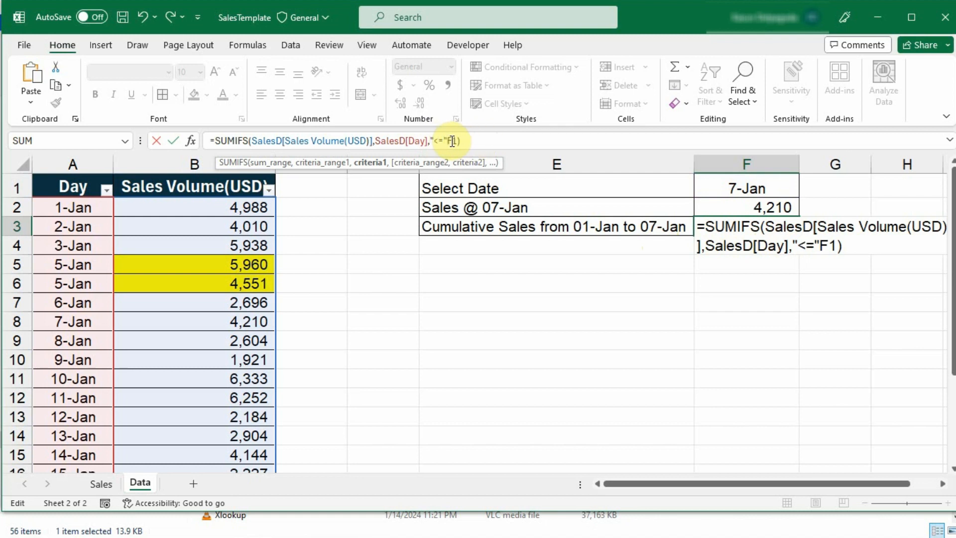
{"action": "type", "text": "&"}
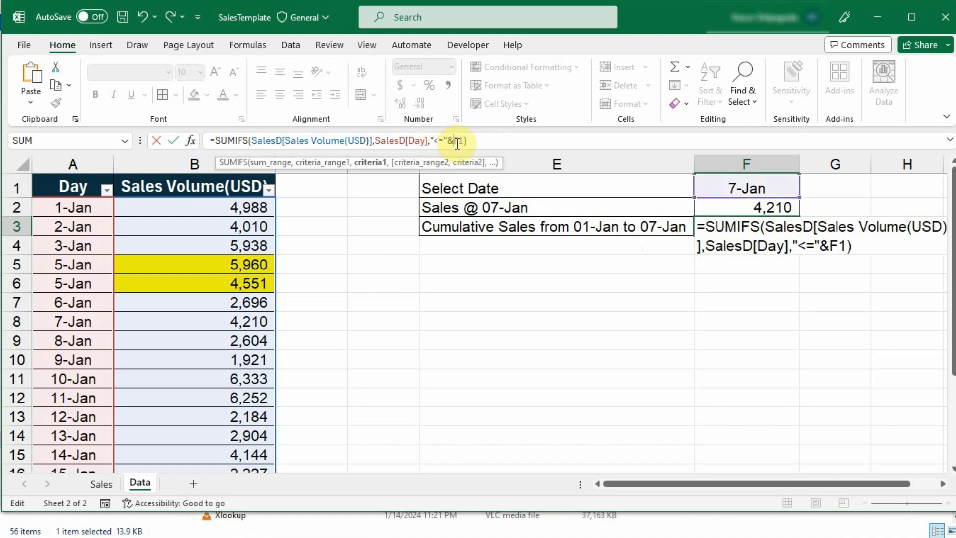
{"action": "left_click", "coordinate": [475, 139]}
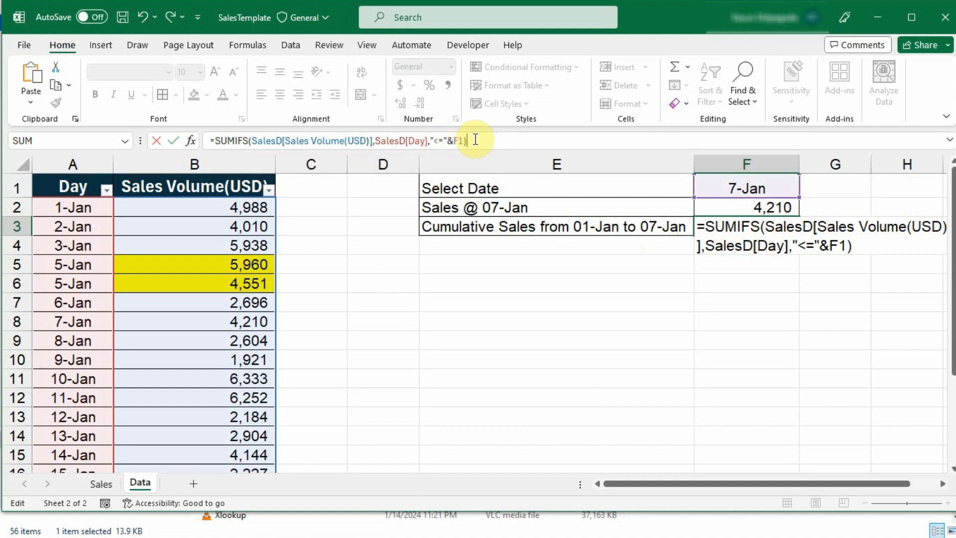
{"action": "key", "text": "Return"}
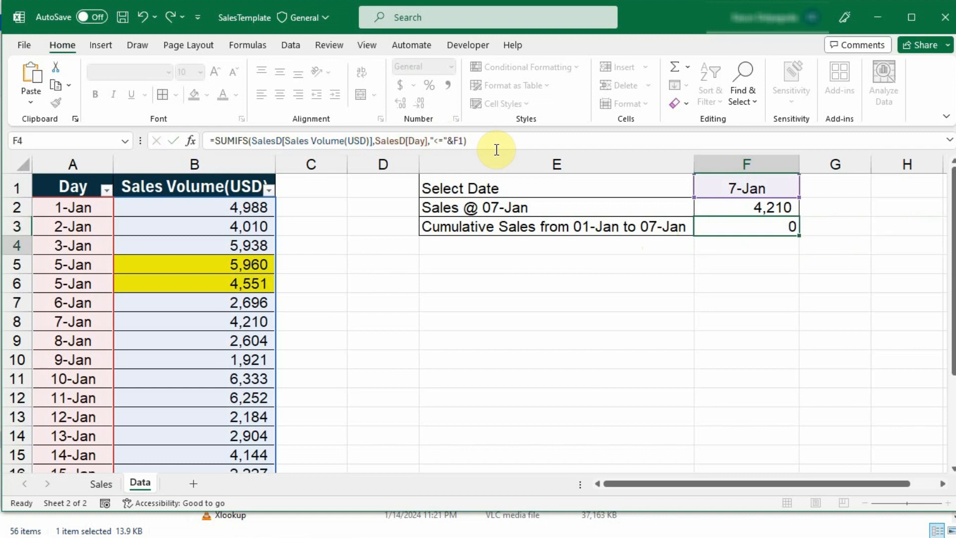
Copy F2's number format onto F3 with Format Painter
{"action": "left_click", "coordinate": [697, 211]}
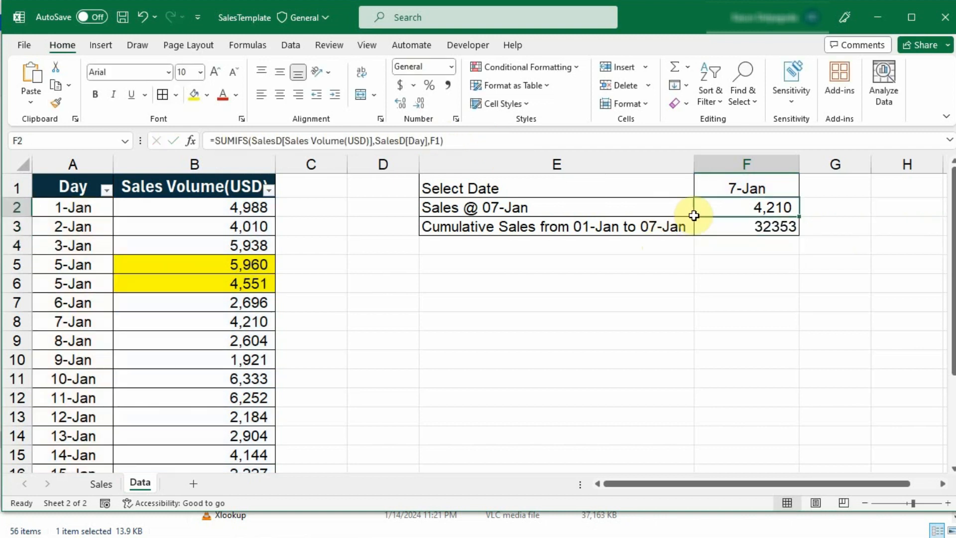
{"action": "left_click", "coordinate": [55, 102]}
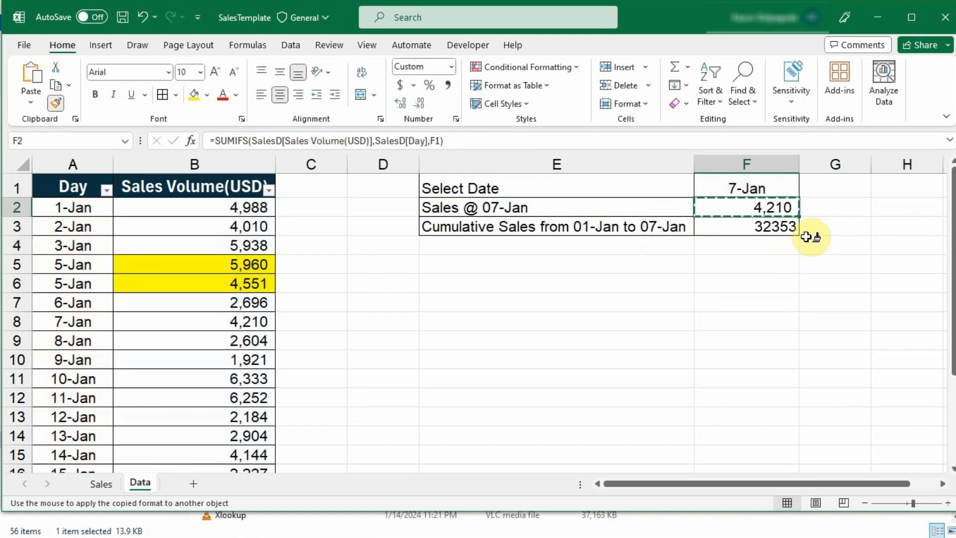
{"action": "left_click", "coordinate": [779, 231]}
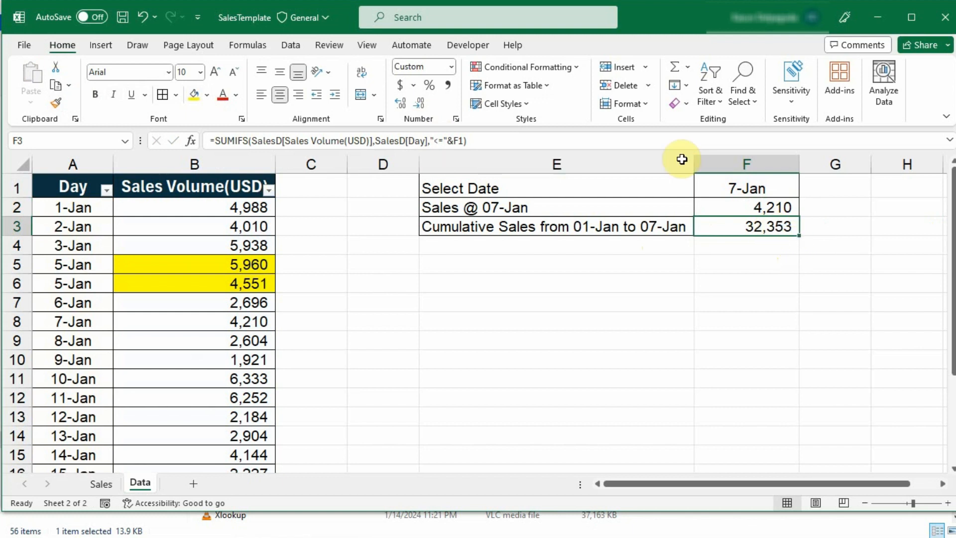
Choose 3-Jan from F1's date dropdown, showing 5,938 daily and 14,936 cumulative sales
{"action": "left_click", "coordinate": [779, 179]}
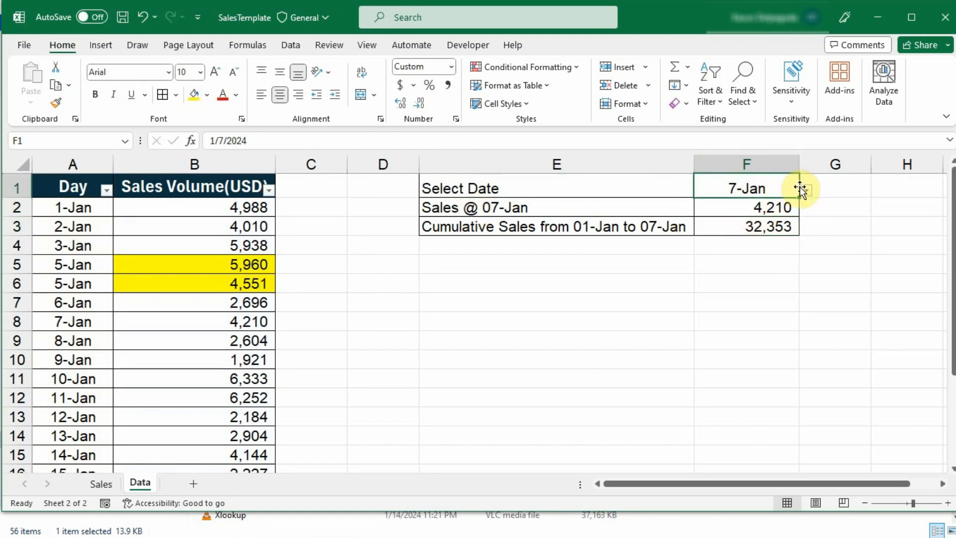
{"action": "left_click", "coordinate": [807, 192]}
{"action": "left_click", "coordinate": [744, 230]}
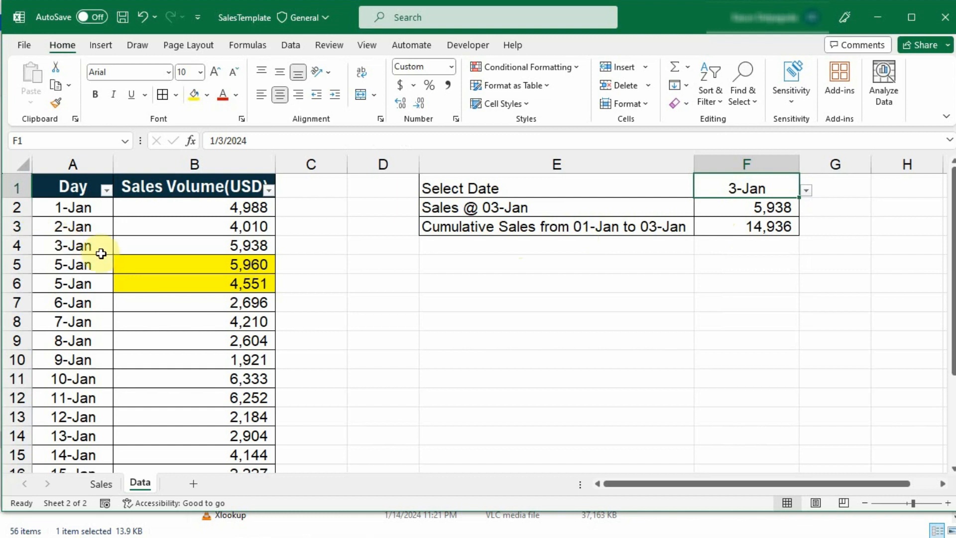
{"action": "left_click_drag", "start_coordinate": [82, 247], "coordinate": [252, 257]}
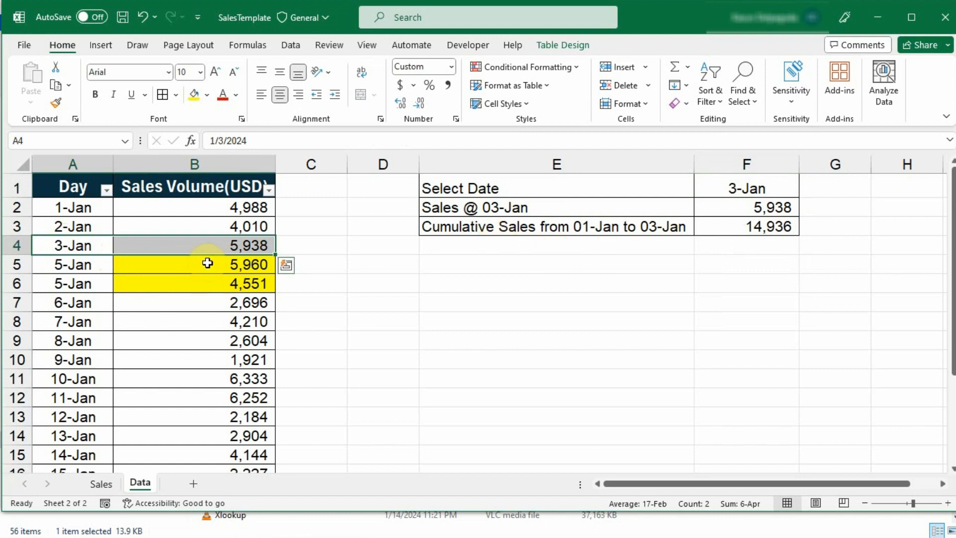
Clear the yellow fill from B5:B6 and fill the 1-Jan to 3-Jan sales B2:B4 yellow
{"action": "left_click_drag", "start_coordinate": [207, 262], "coordinate": [206, 287]}
{"action": "left_click", "coordinate": [207, 94]}
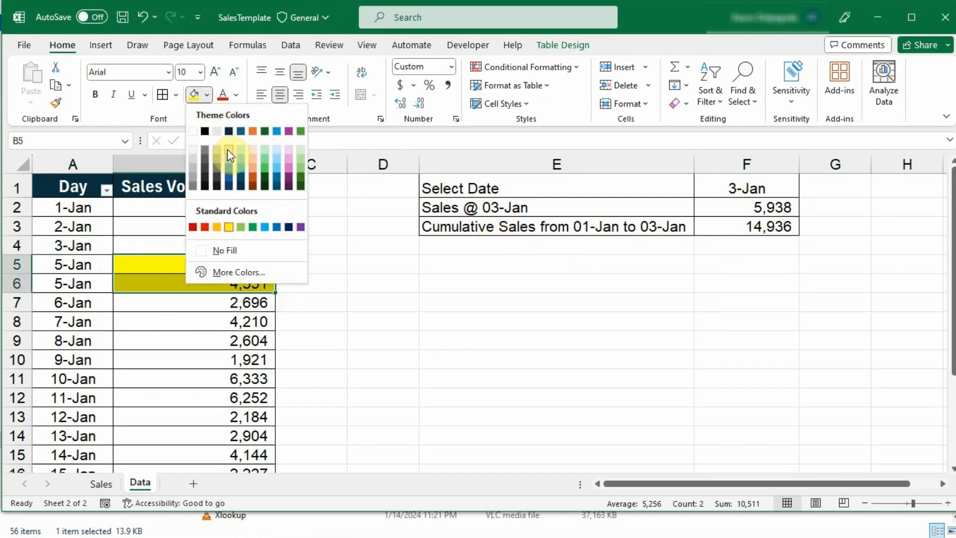
{"action": "key", "text": "Escape"}
{"action": "left_click_drag", "start_coordinate": [224, 202], "coordinate": [216, 239]}
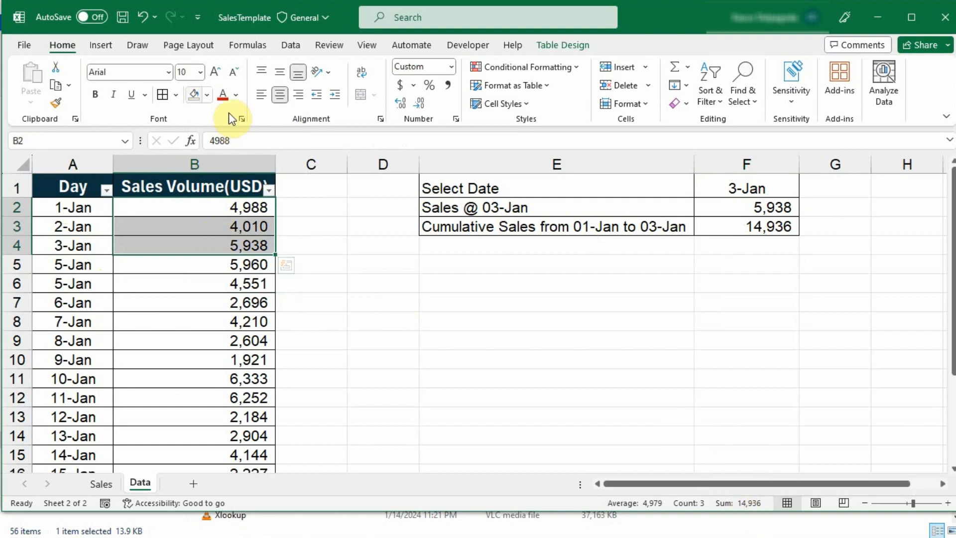
{"action": "left_click", "coordinate": [210, 98]}
{"action": "left_click", "coordinate": [232, 230]}
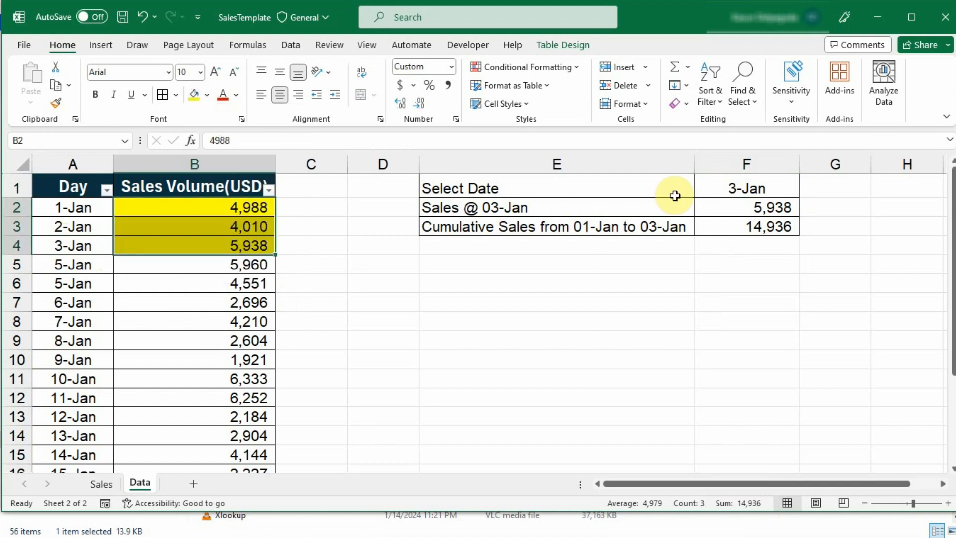
Give the summary labels E1:E3 a light blue fill
{"action": "left_click_drag", "start_coordinate": [550, 188], "coordinate": [552, 229]}
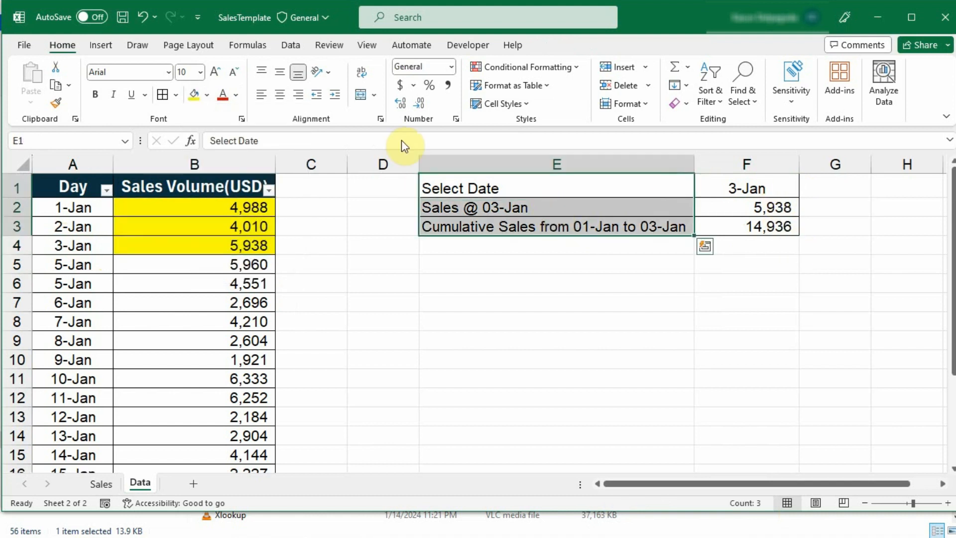
{"action": "left_click", "coordinate": [206, 96]}
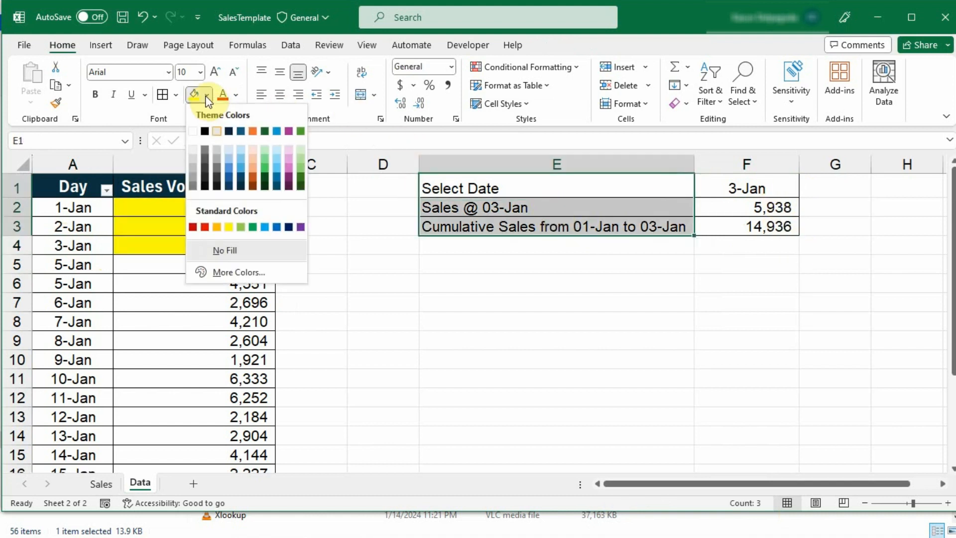
{"action": "left_click", "coordinate": [239, 148]}
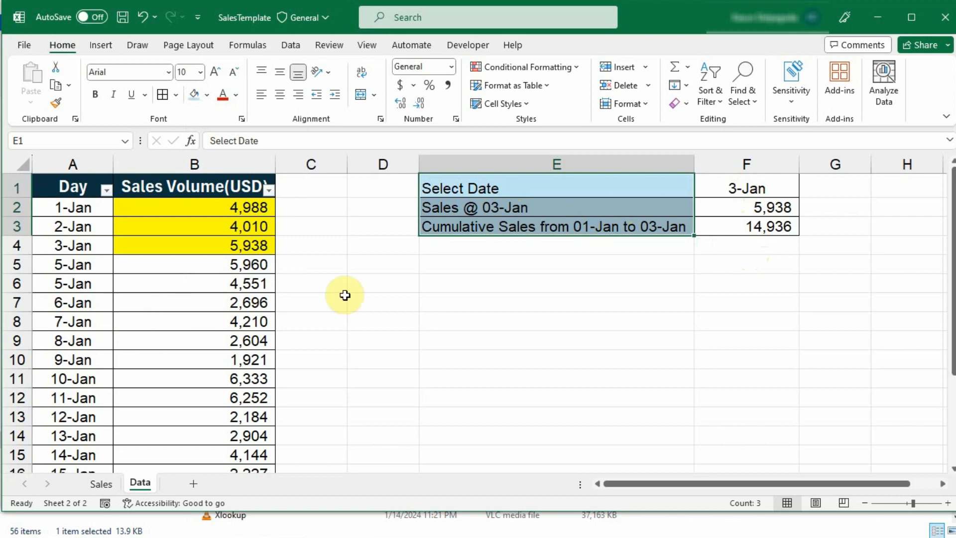
Freeze panes at E4 so rows 1–3 and columns A–D stay fixed
{"action": "scroll", "coordinate": [309, 278], "scroll_direction": "down", "scroll_amount": 2}
{"action": "scroll", "coordinate": [315, 314], "scroll_direction": "up", "scroll_amount": 2}
{"action": "left_click", "coordinate": [427, 243]}
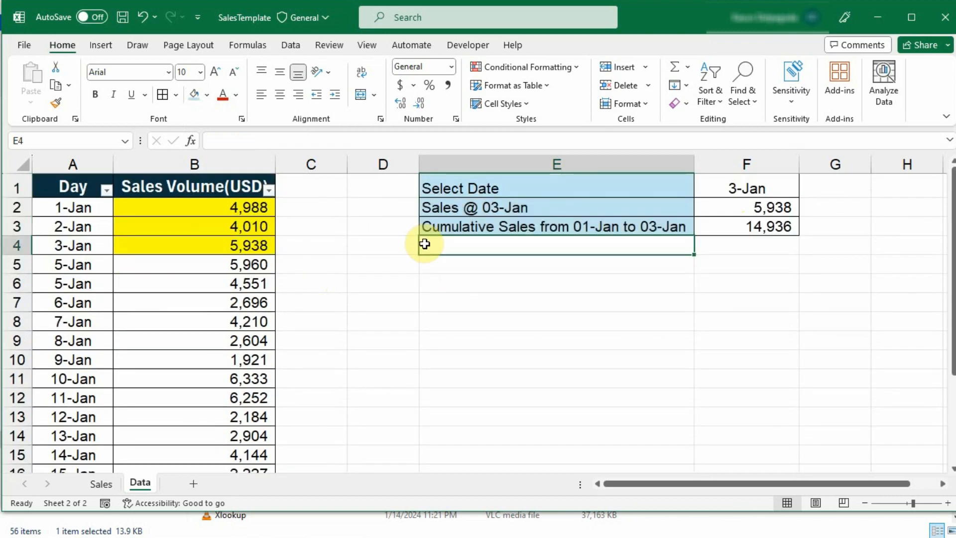
{"action": "left_click", "coordinate": [375, 44]}
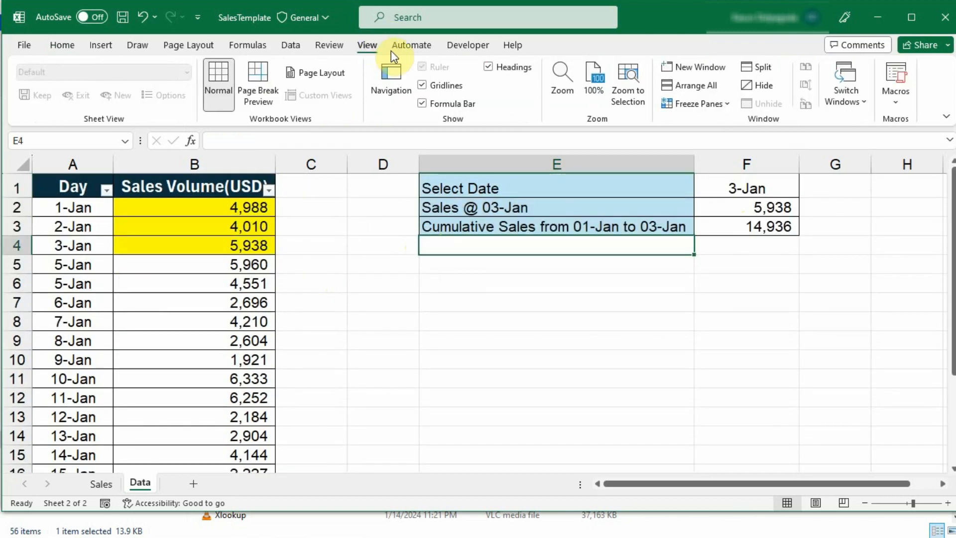
{"action": "left_click", "coordinate": [715, 105]}
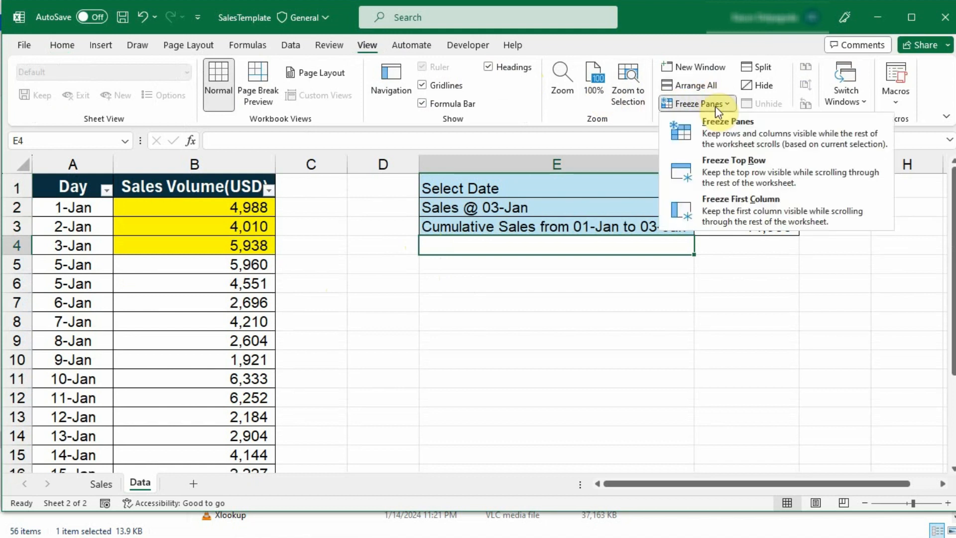
{"action": "left_click", "coordinate": [723, 129]}
Scroll the sheet to test the frozen panes, then check F2's daily sales formula
{"action": "scroll", "coordinate": [292, 357], "scroll_direction": "down", "scroll_amount": 5}
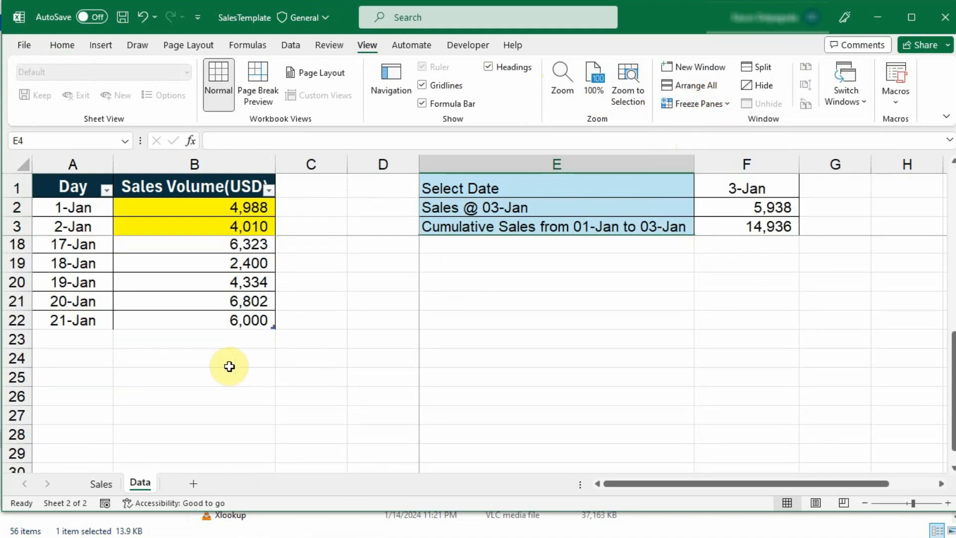
{"action": "left_click", "coordinate": [61, 358]}
{"action": "scroll", "coordinate": [692, 246], "scroll_direction": "up", "scroll_amount": 5}
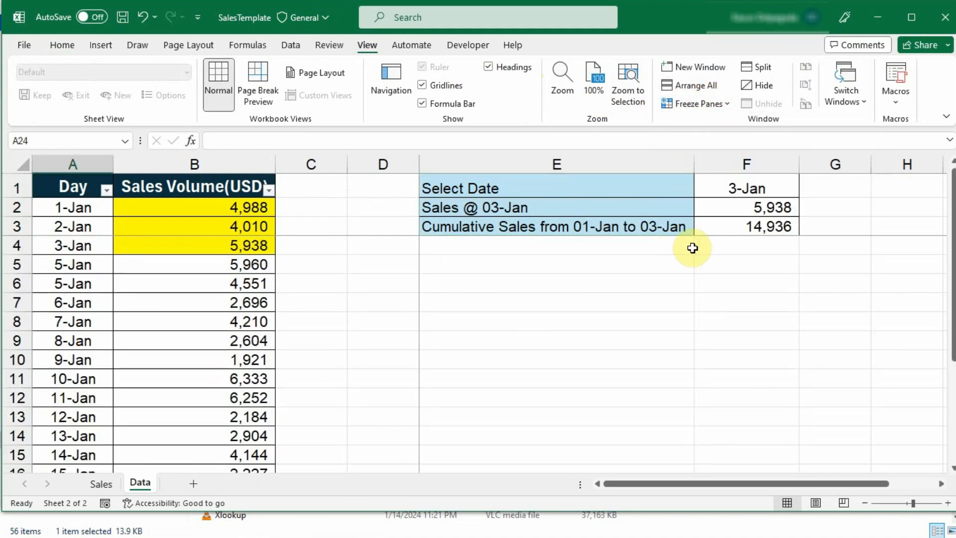
{"action": "scroll", "coordinate": [229, 324], "scroll_direction": "down", "scroll_amount": 3}
{"action": "scroll", "coordinate": [209, 393], "scroll_direction": "down", "scroll_amount": 1}
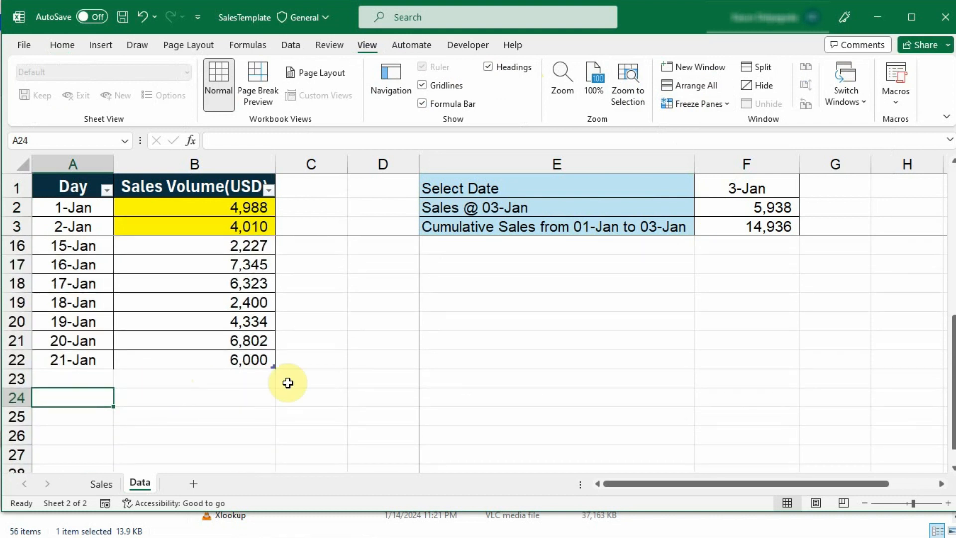
{"action": "scroll", "coordinate": [566, 254], "scroll_direction": "up", "scroll_amount": 4}
{"action": "left_click", "coordinate": [756, 213]}
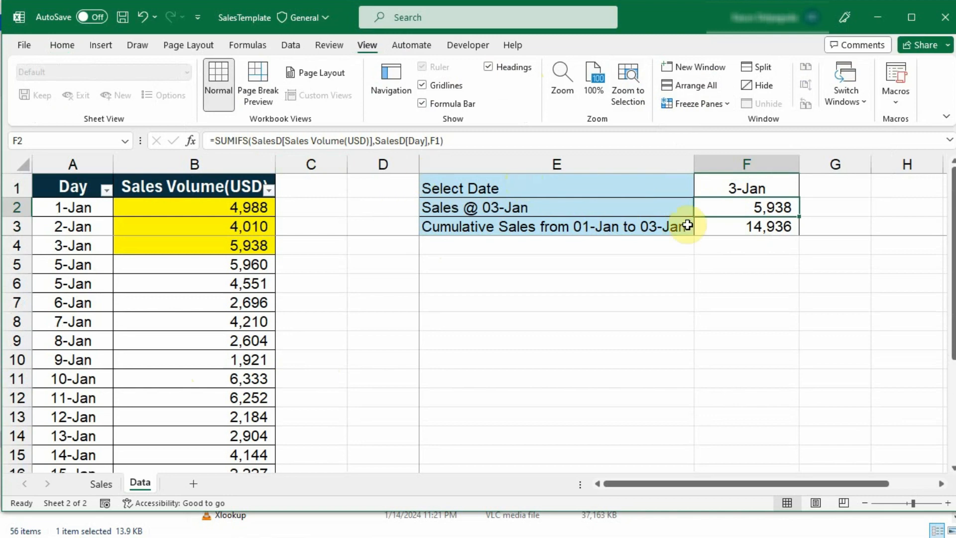
Check F3's cumulative formula, then narrow column C to bring the Select Date summary closer
{"action": "left_click", "coordinate": [724, 228]}
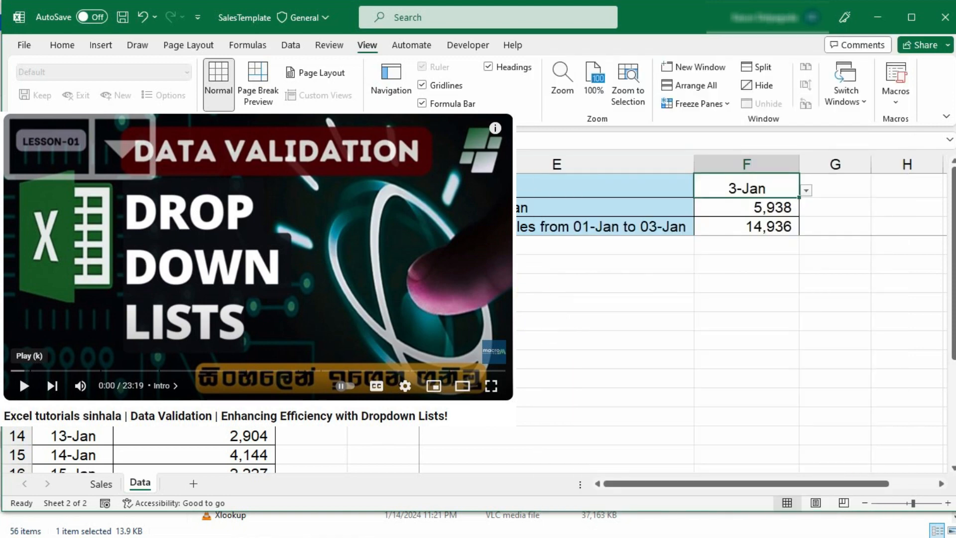
{"action": "left_click_drag", "start_coordinate": [419, 171], "coordinate": [333, 172]}
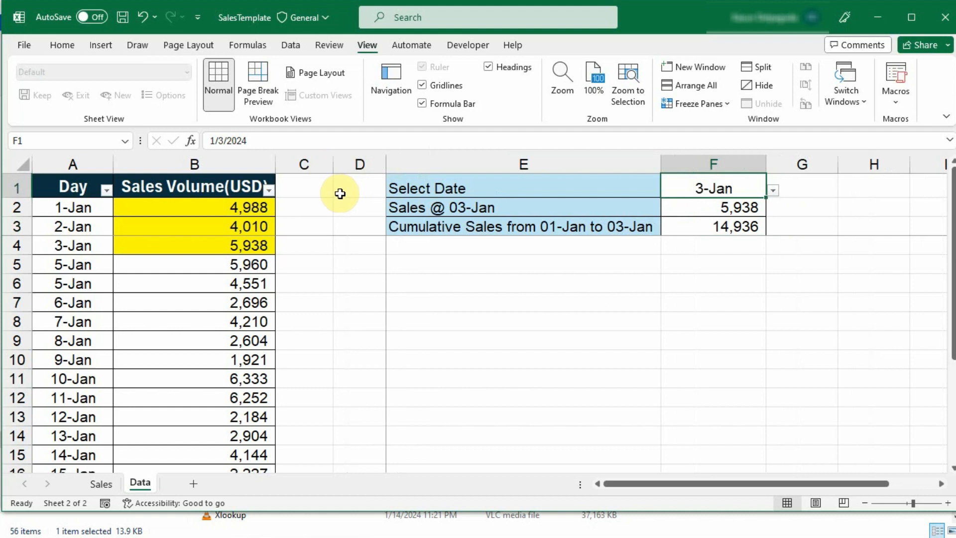